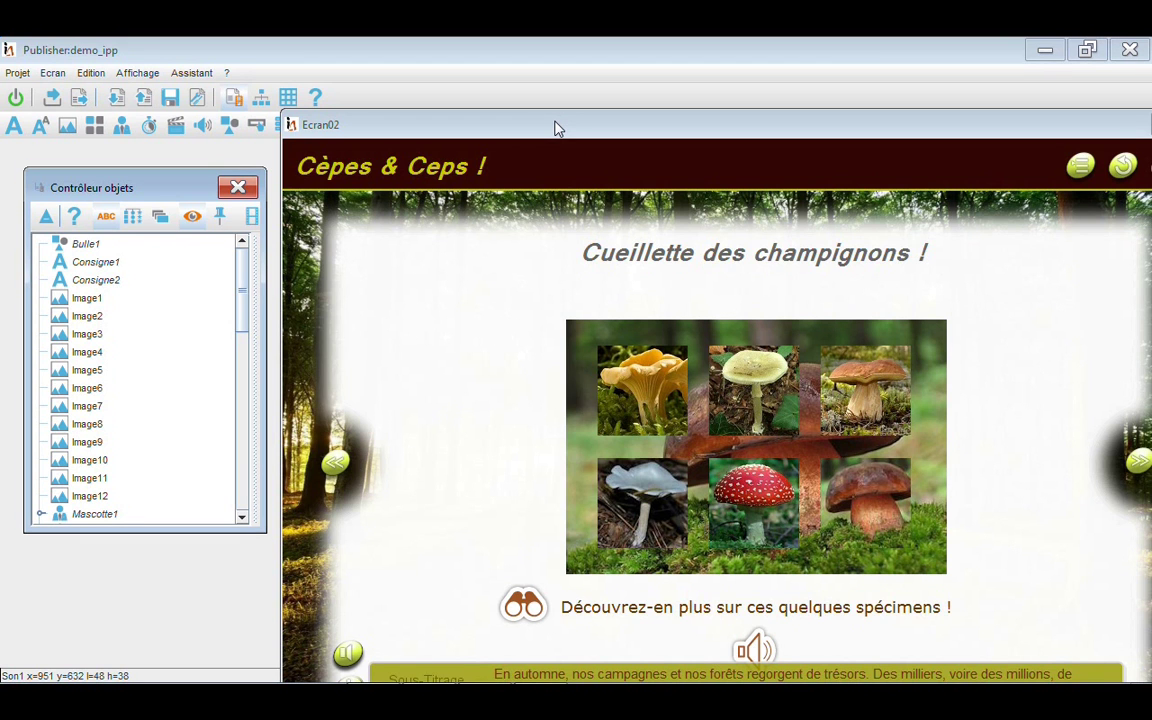
# Step: Open the properties of Image1 and assign the girol picture from the project's Mes images Reference folder as its resource
pyautogui.click(85, 297)
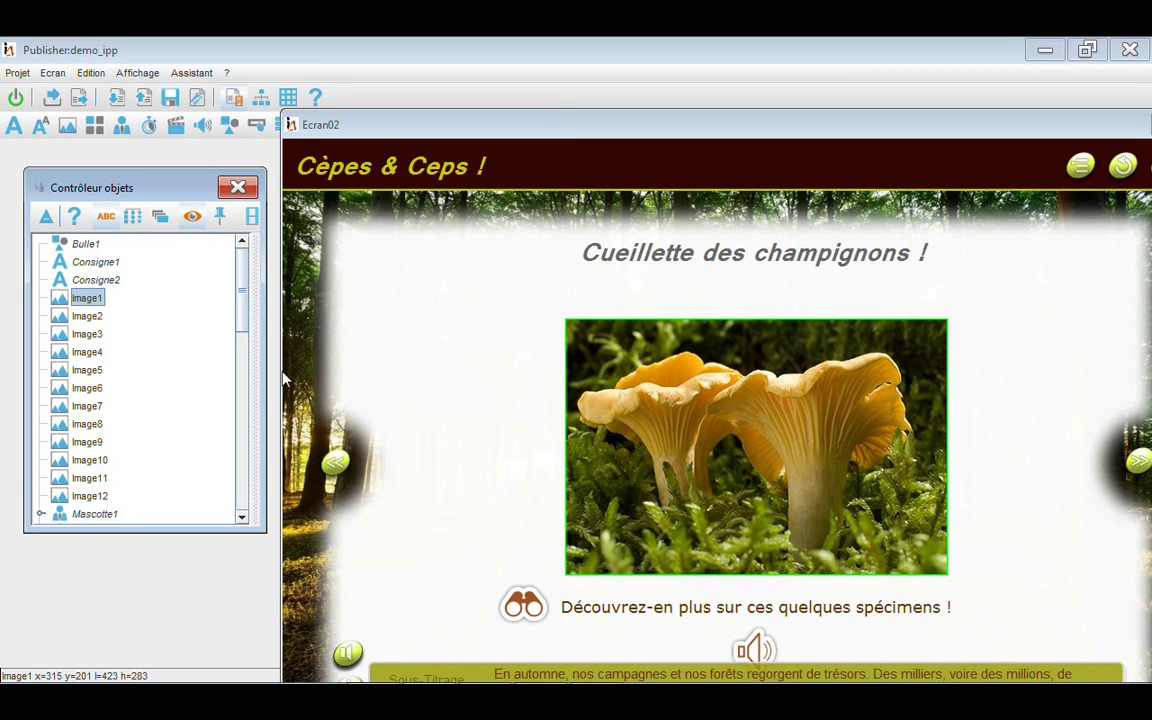
pyautogui.doubleClick(669, 407)
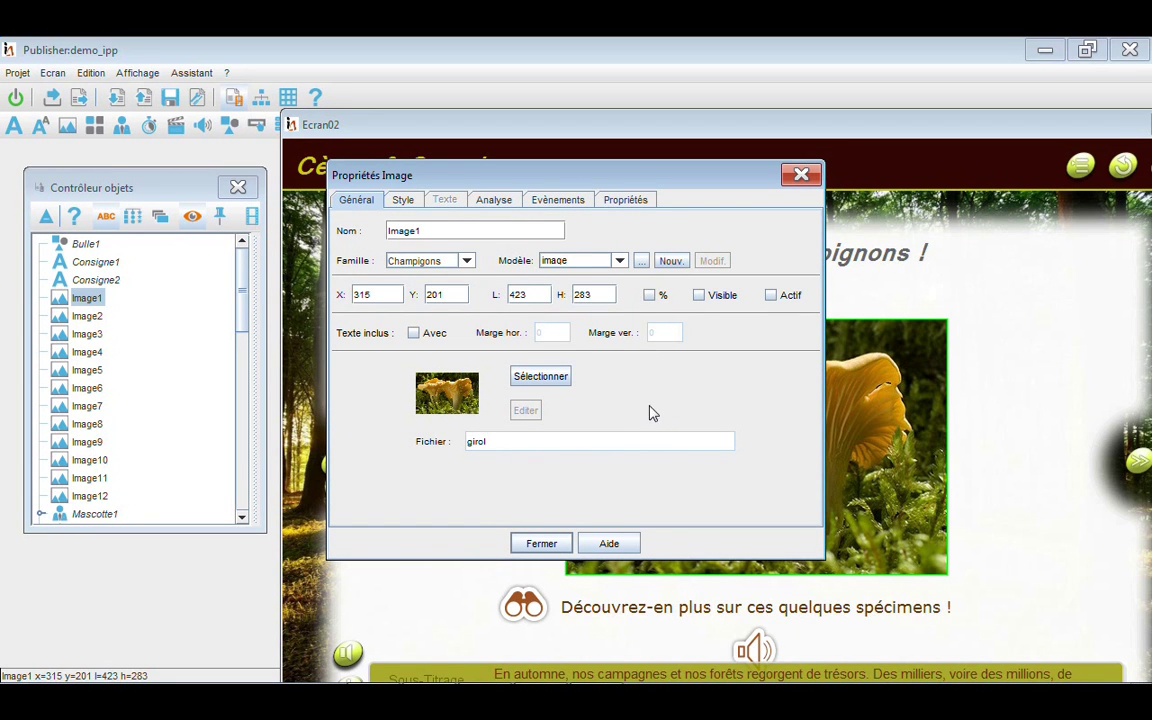
pyautogui.click(540, 376)
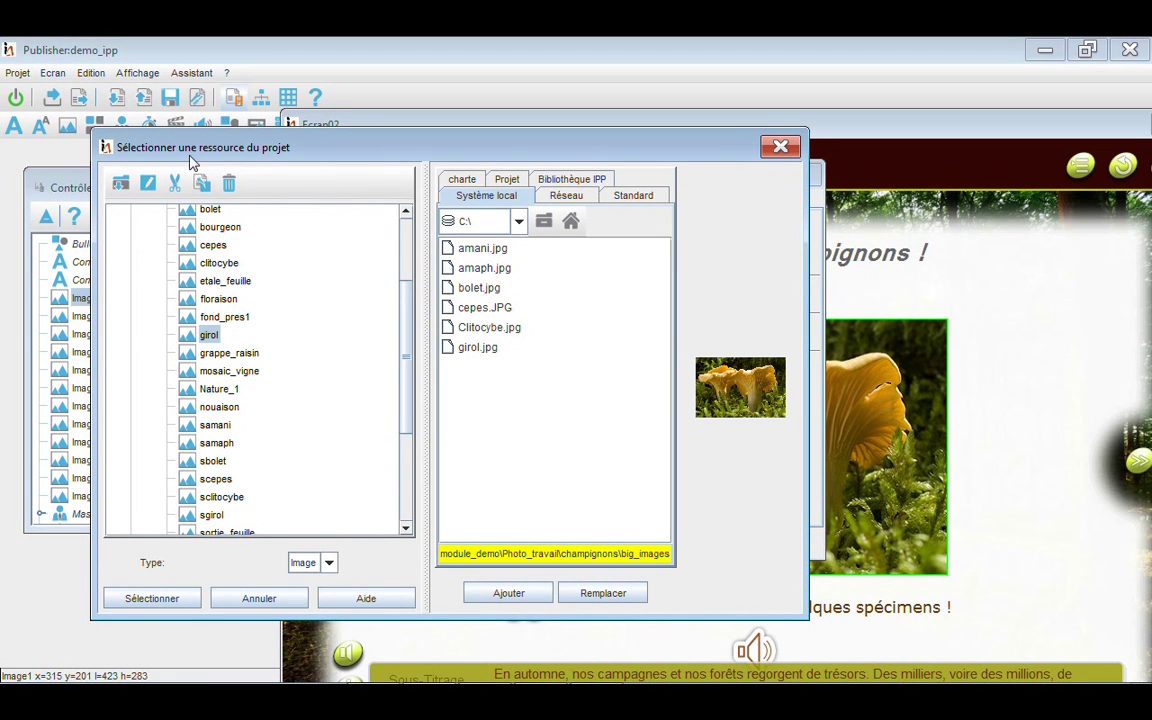
pyautogui.moveTo(378, 160); pyautogui.dragTo(485, 129)
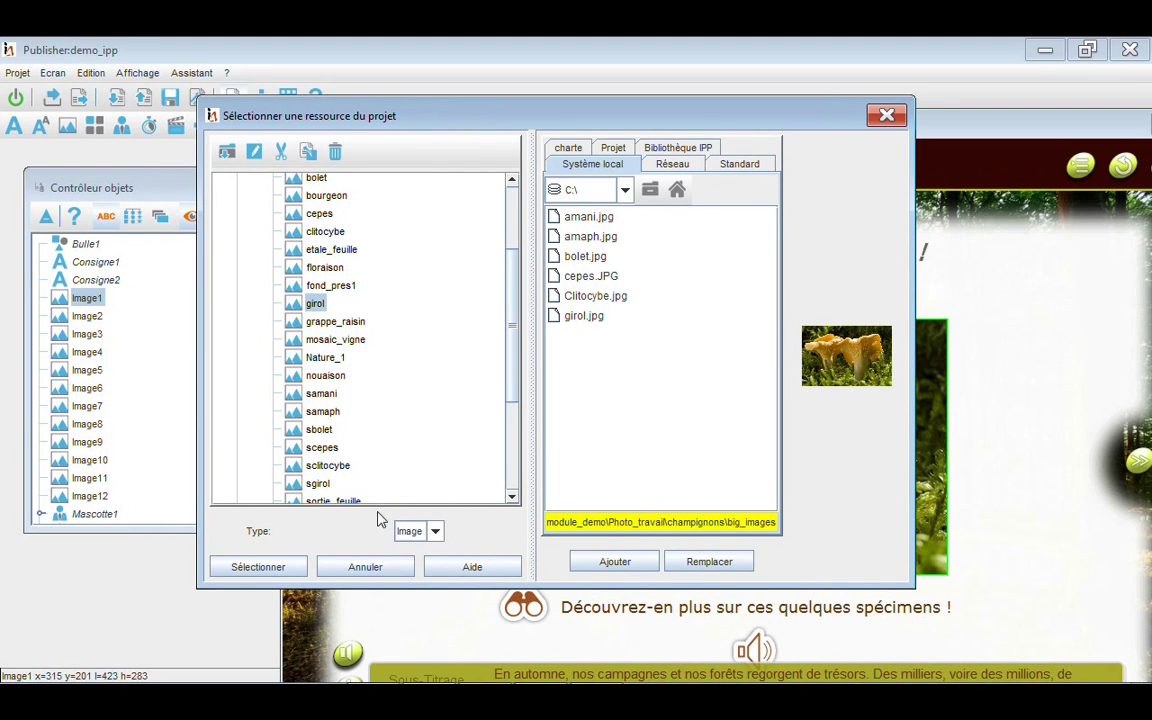
pyautogui.moveTo(512, 320); pyautogui.dragTo(513, 268)
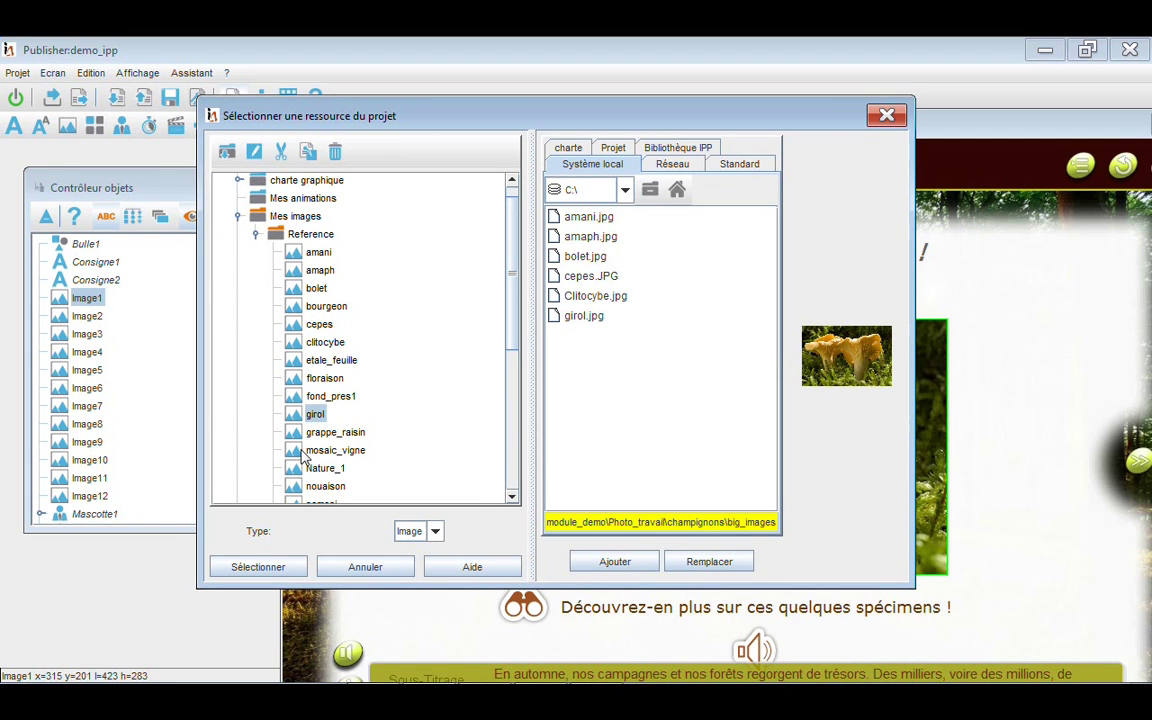
pyautogui.click(309, 343)
pyautogui.click(292, 413)
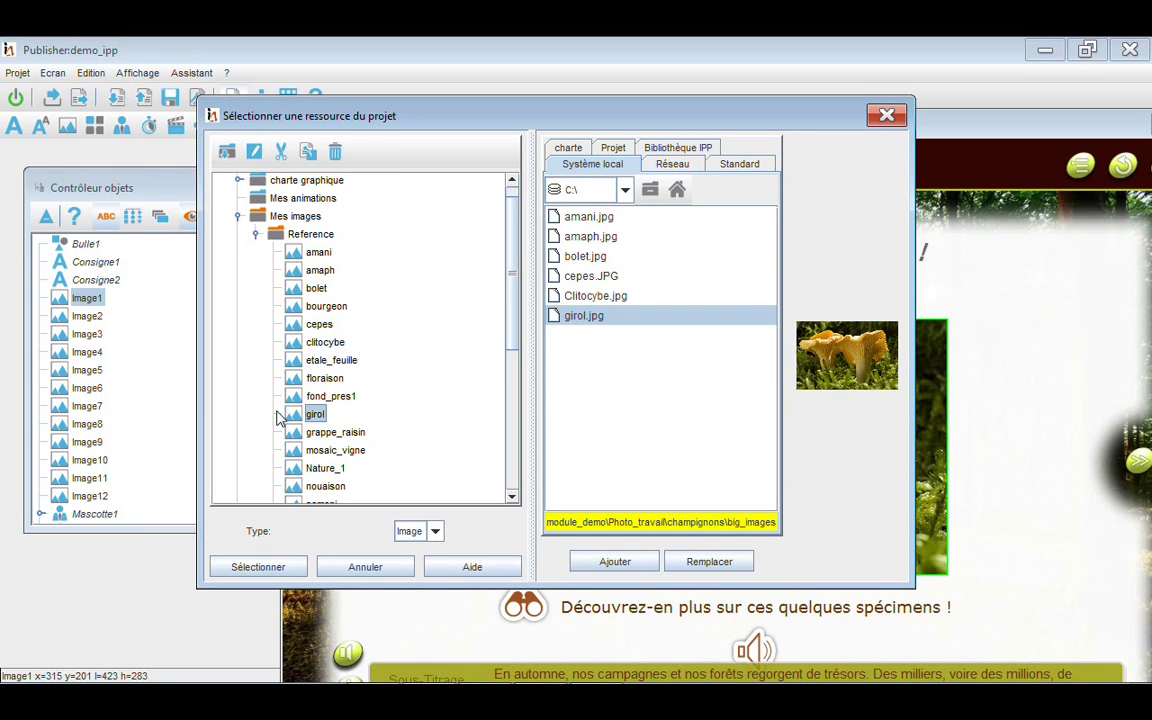
pyautogui.click(257, 567)
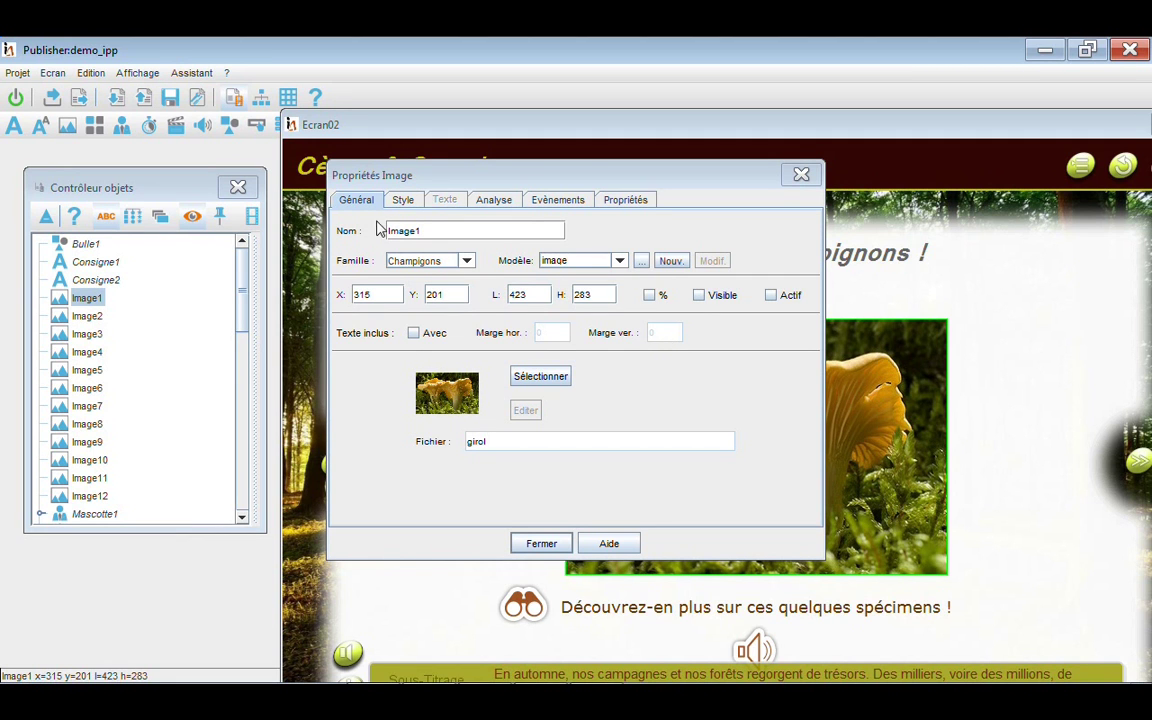
# Step: Enable included text for Image1 and show its text formatting settings
pyautogui.click(448, 201)
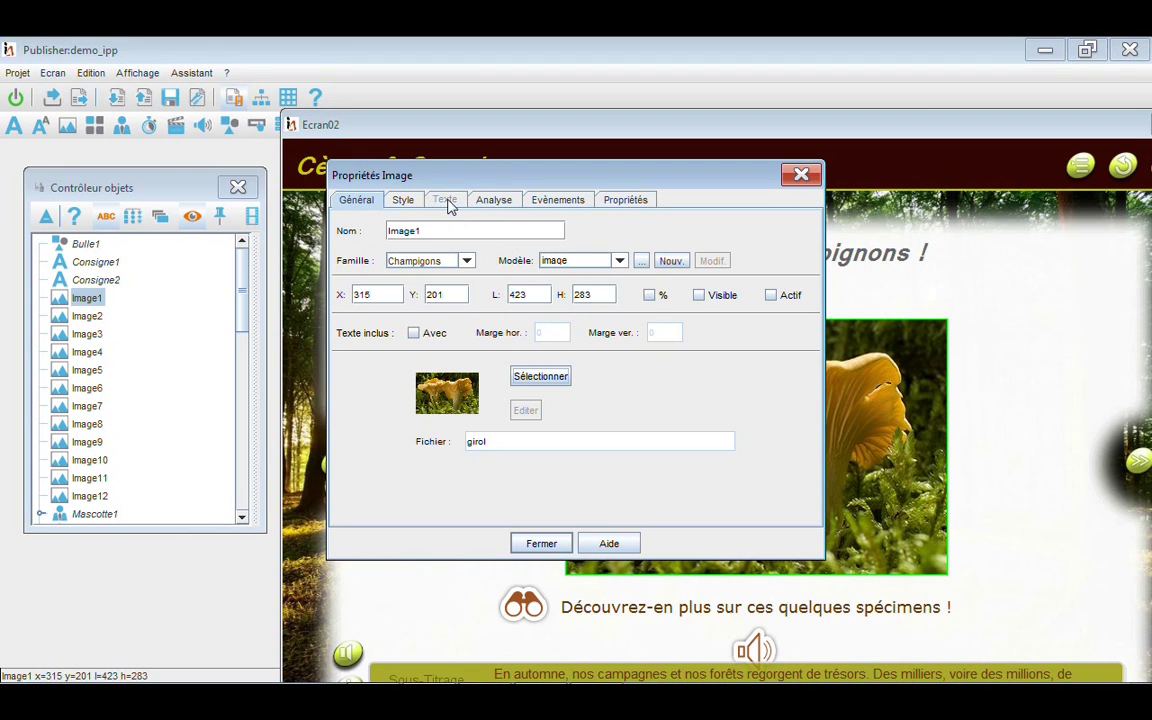
pyautogui.click(413, 332)
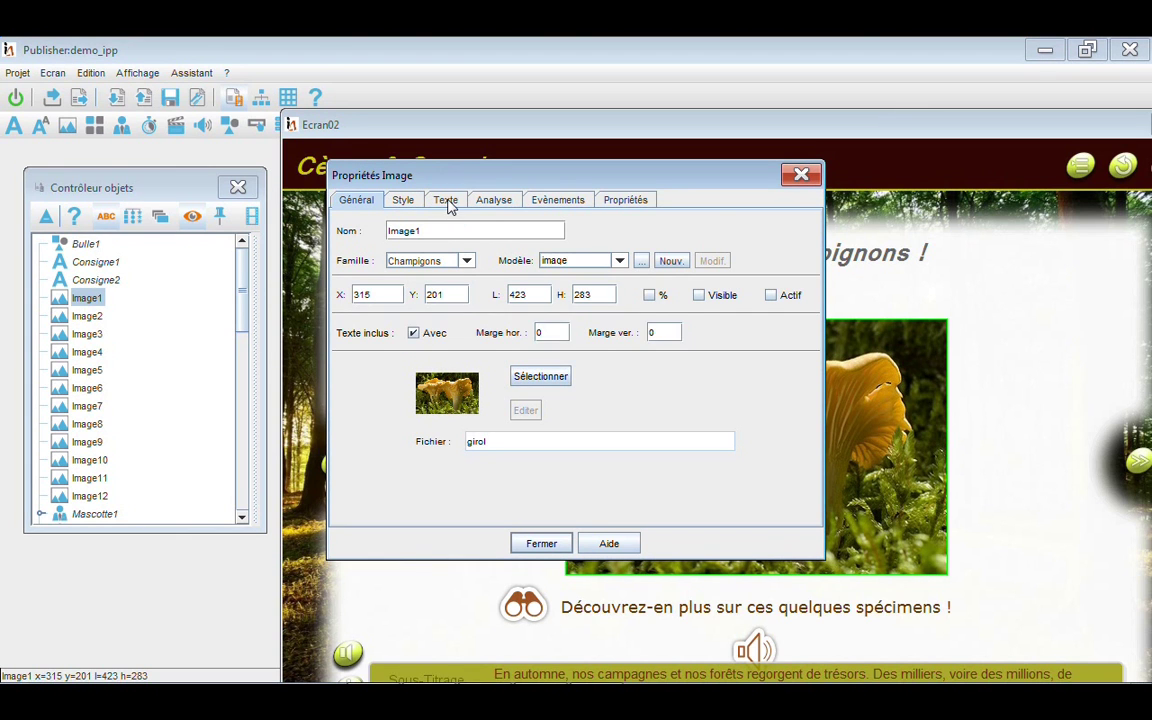
pyautogui.click(447, 201)
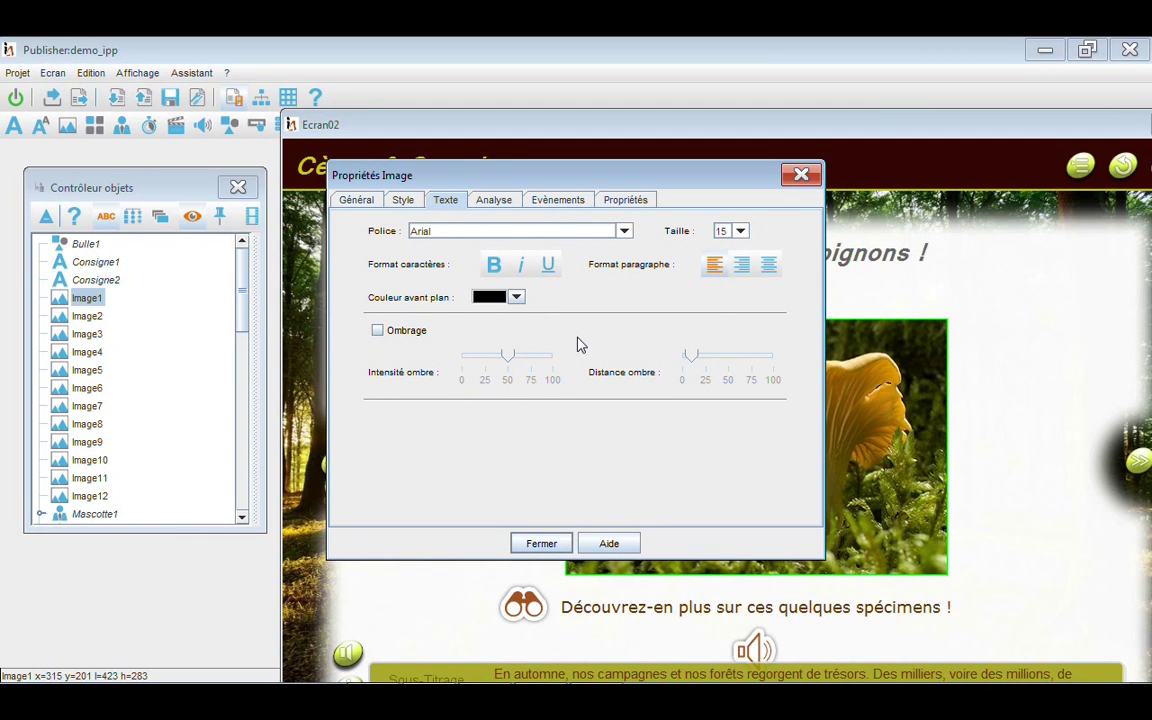
# Step: Examine the HSB and RVB modes for the foreground colour of Image1's text, leaving the colour choice cancelled
pyautogui.click(490, 299)
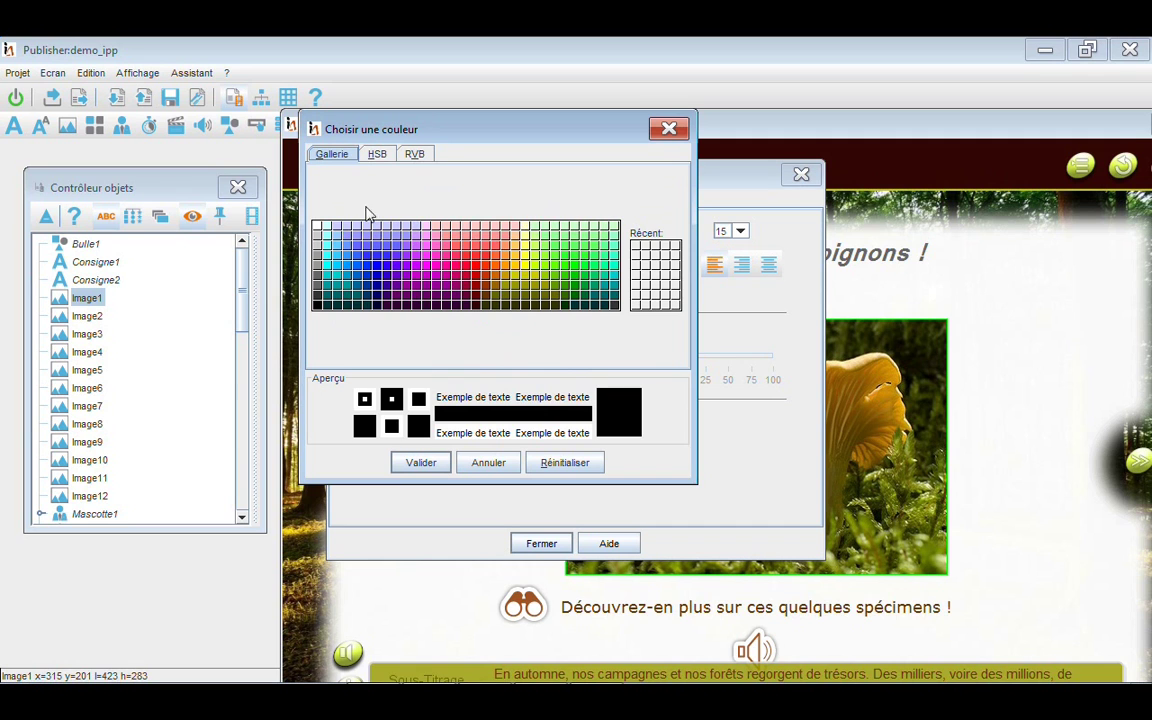
pyautogui.click(376, 158)
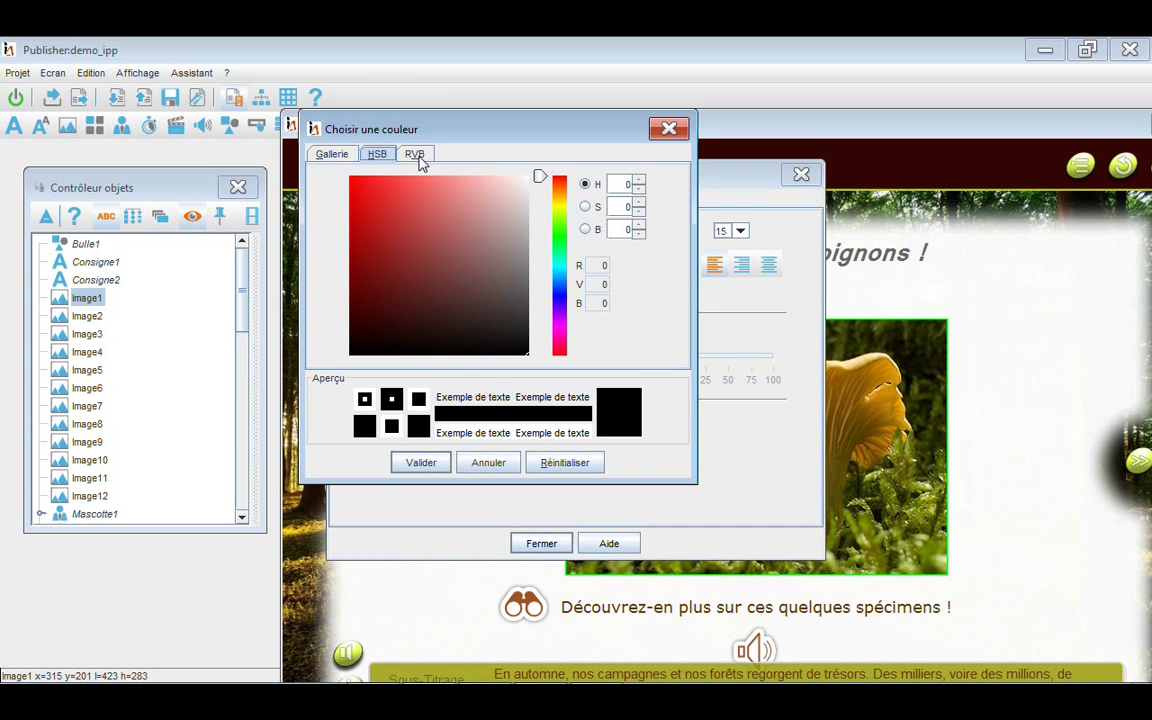
pyautogui.click(418, 160)
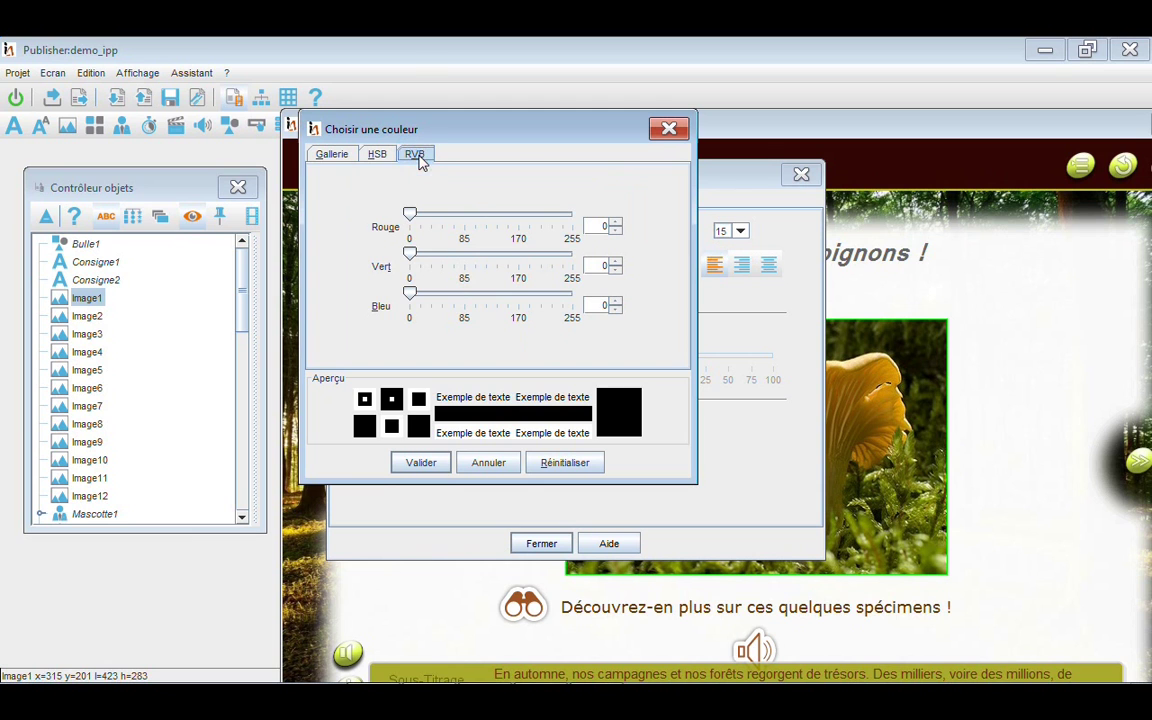
pyautogui.click(467, 466)
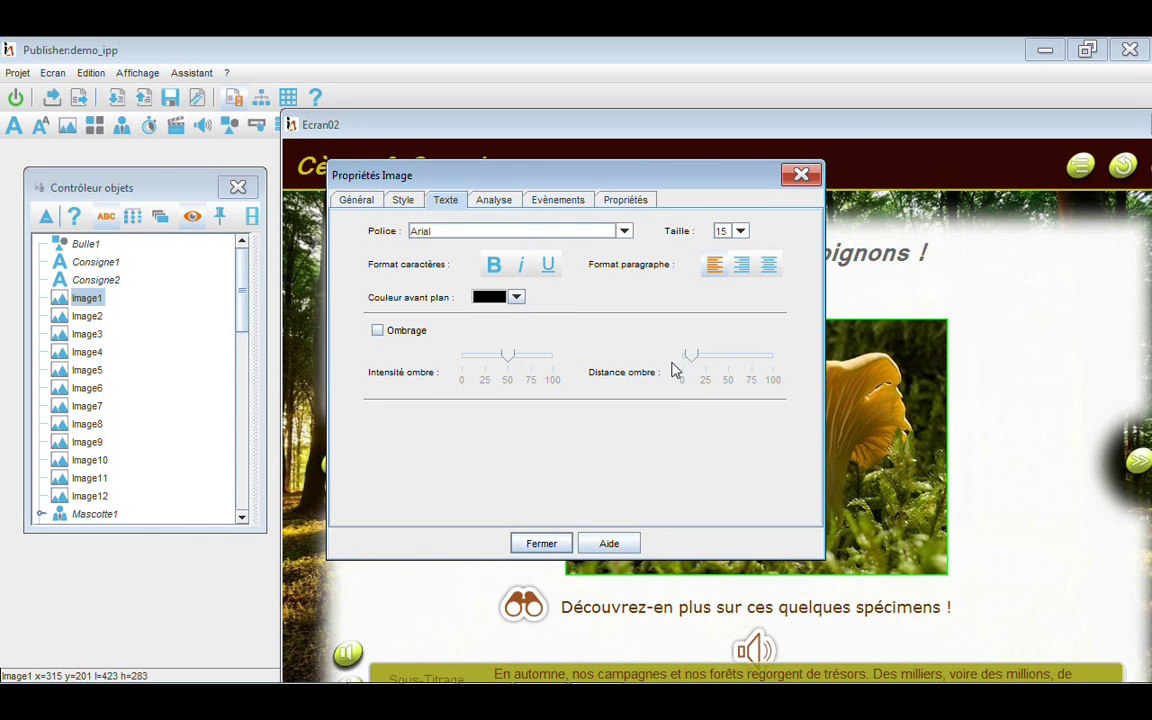
# Step: Try the Ombré shadow option in the style settings of Image1
pyautogui.click(400, 199)
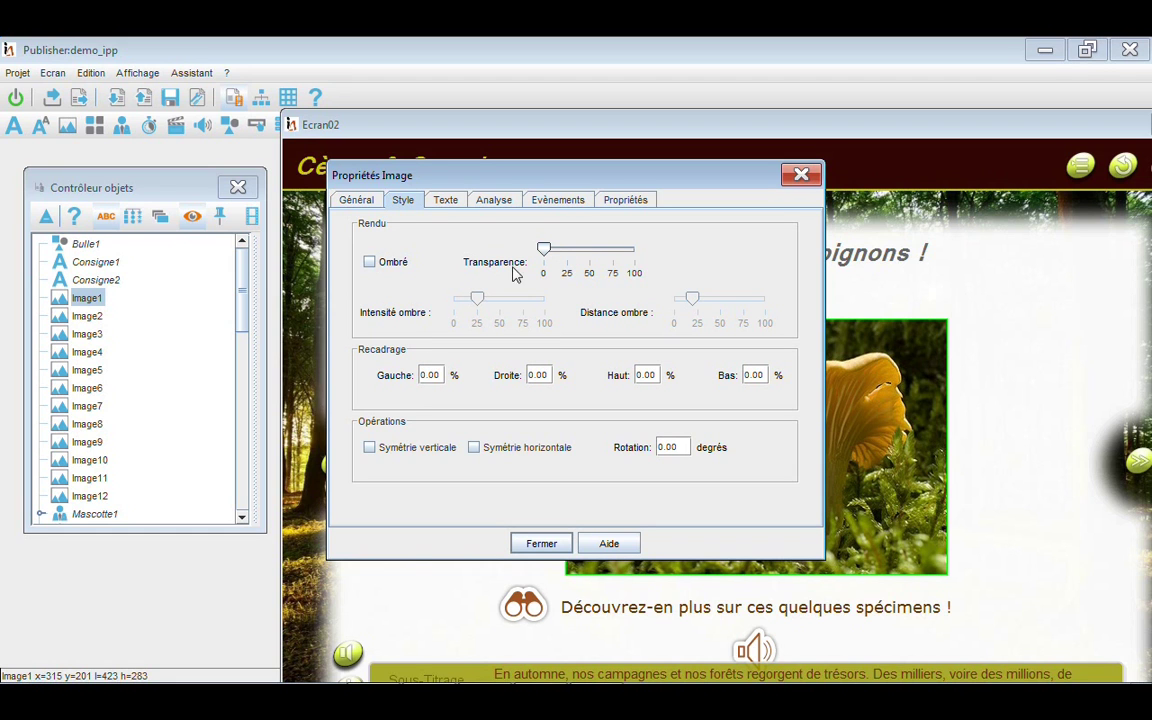
pyautogui.click(370, 264)
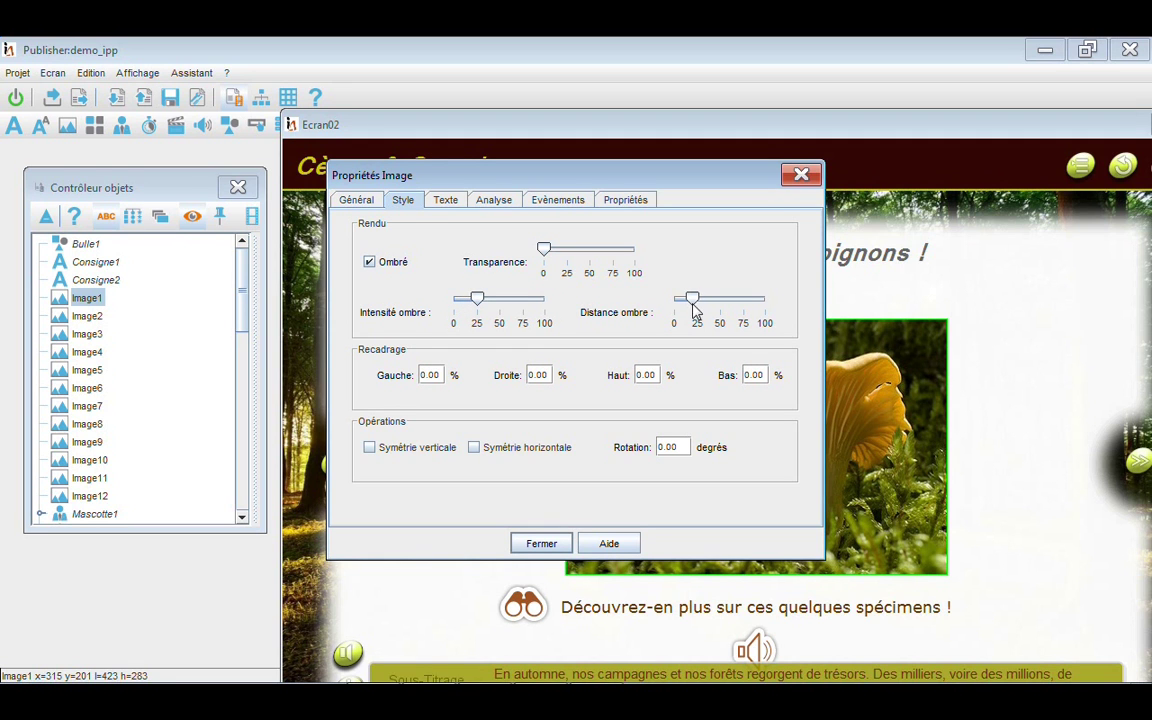
pyautogui.click(370, 263)
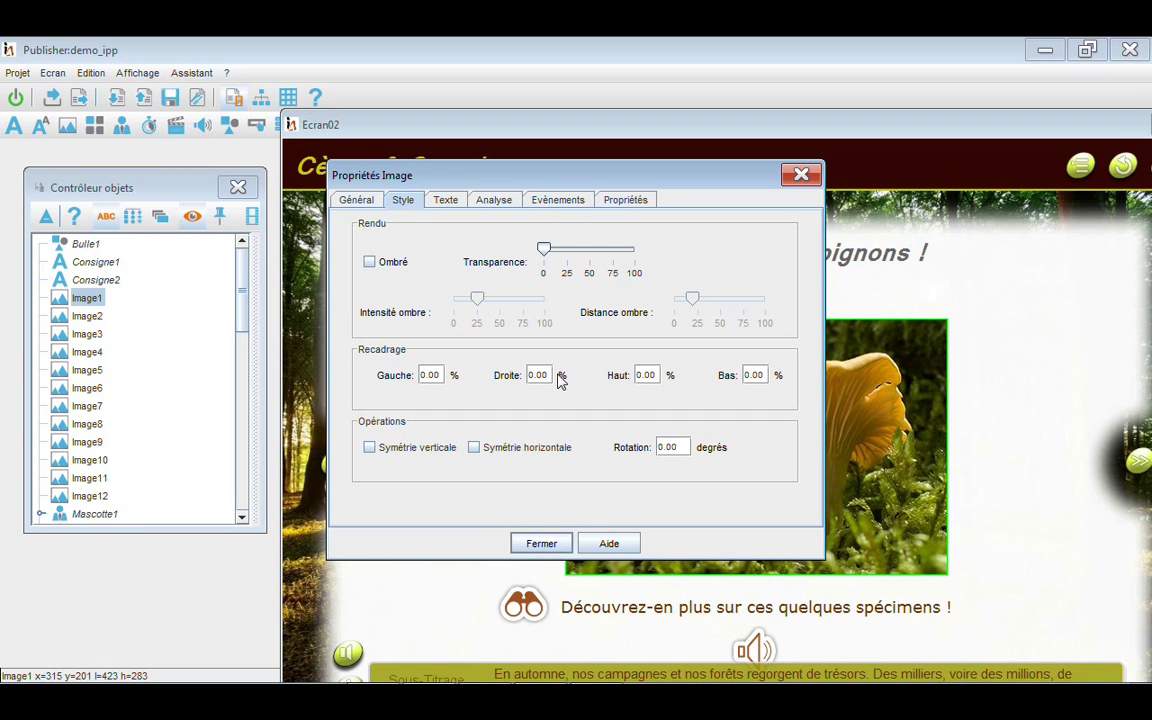
# Step: Try vertical and horizontal symmetry on Image1 and close its properties
pyautogui.click(370, 448)
pyautogui.click(474, 448)
pyautogui.click(371, 449)
pyautogui.click(474, 448)
pyautogui.click(471, 448)
pyautogui.click(524, 548)
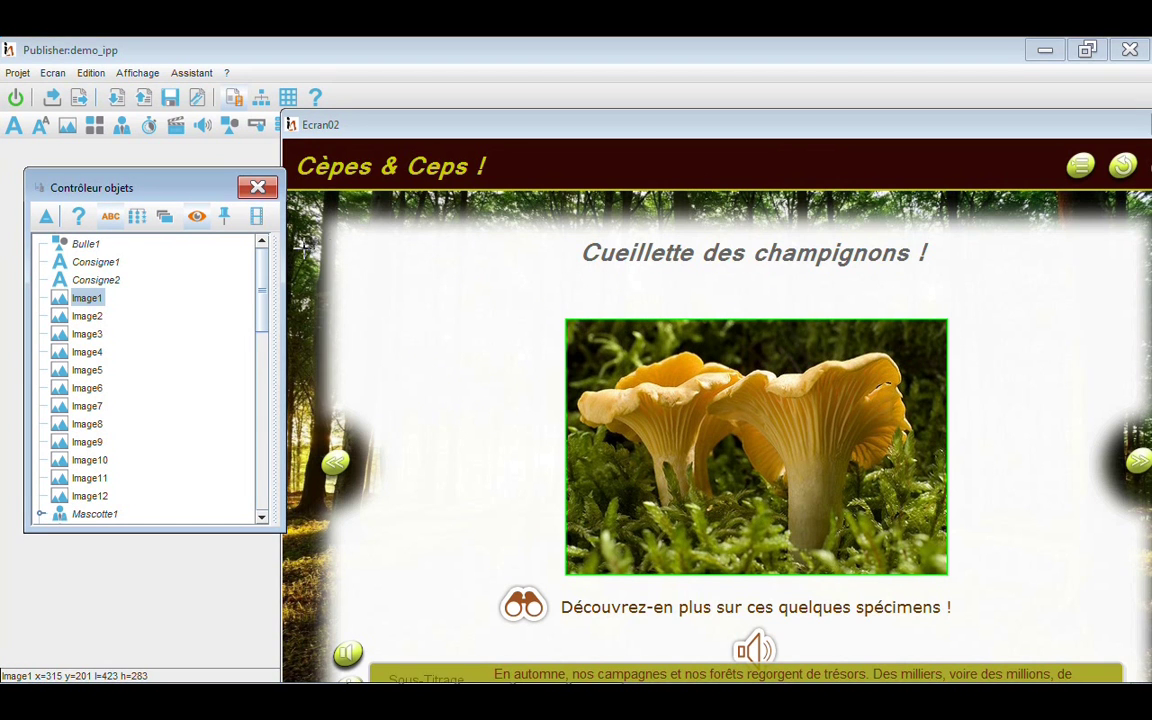
# Step: Try to add an Image1 action to the scenario below the Bulle1 display command, and hide the scenario
pyautogui.click(256, 217)
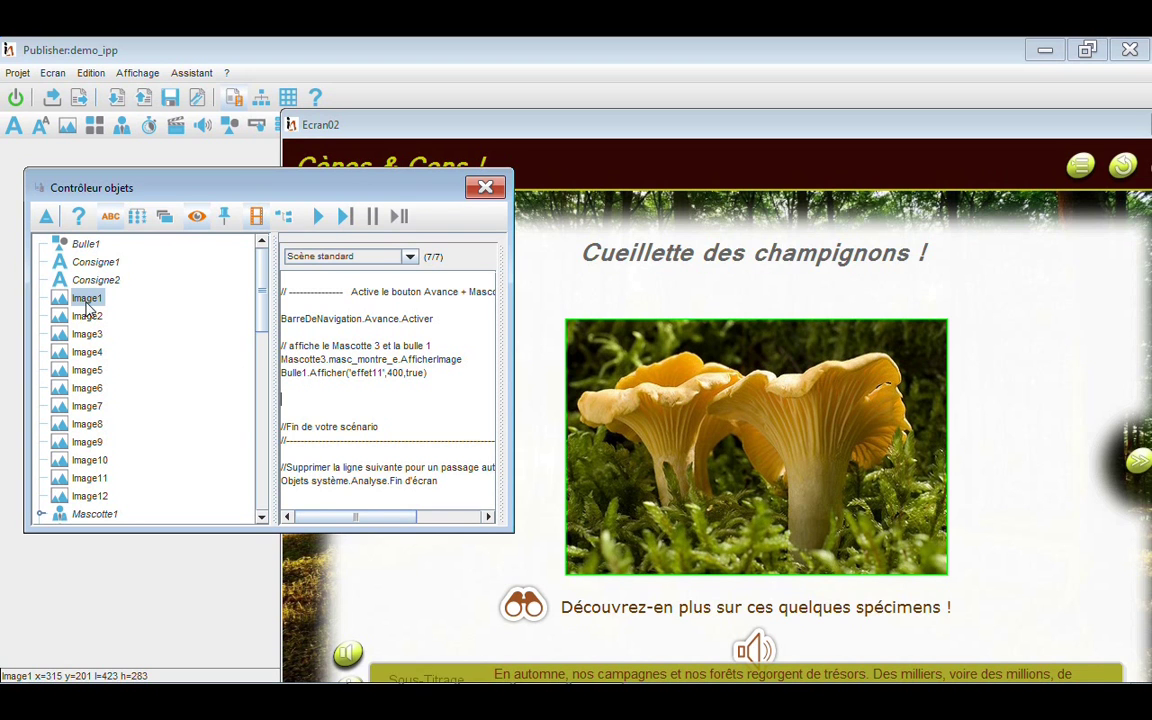
pyautogui.moveTo(86, 298); pyautogui.dragTo(304, 403)
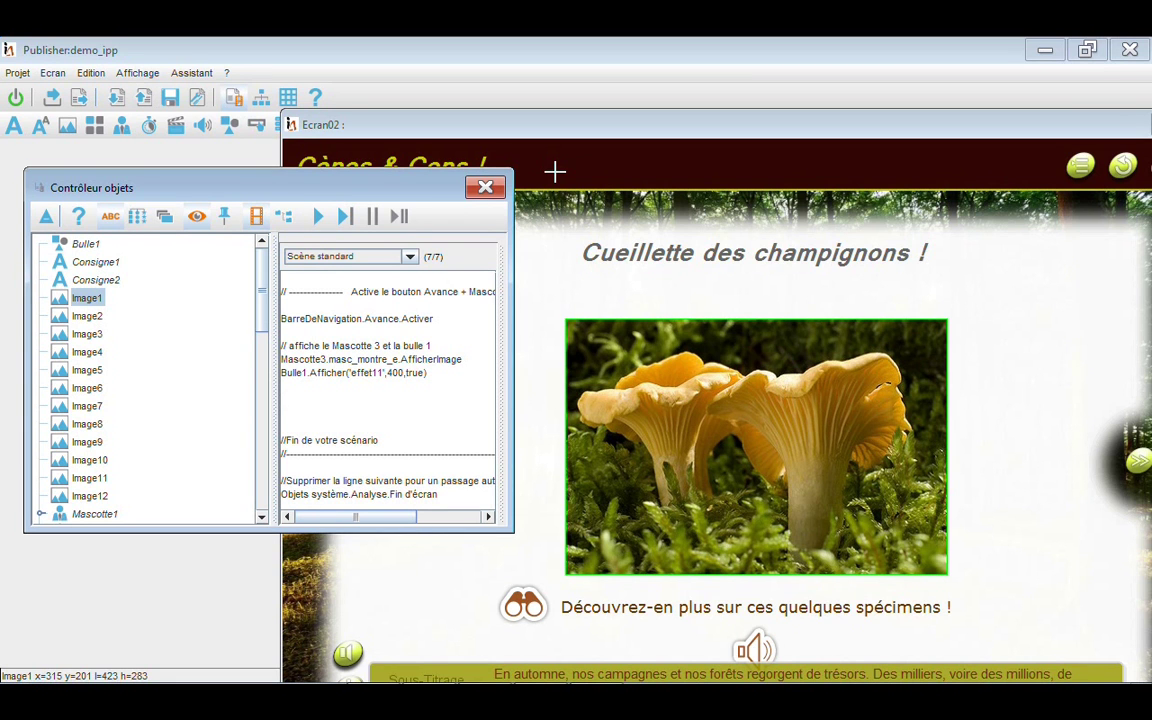
pyautogui.click(256, 218)
# Step: Select the Son1 object and reposition the Ecran02 window to check where its sound icon sits on the screen
pyautogui.moveTo(260, 273); pyautogui.dragTo(248, 398)
pyautogui.click(83, 451)
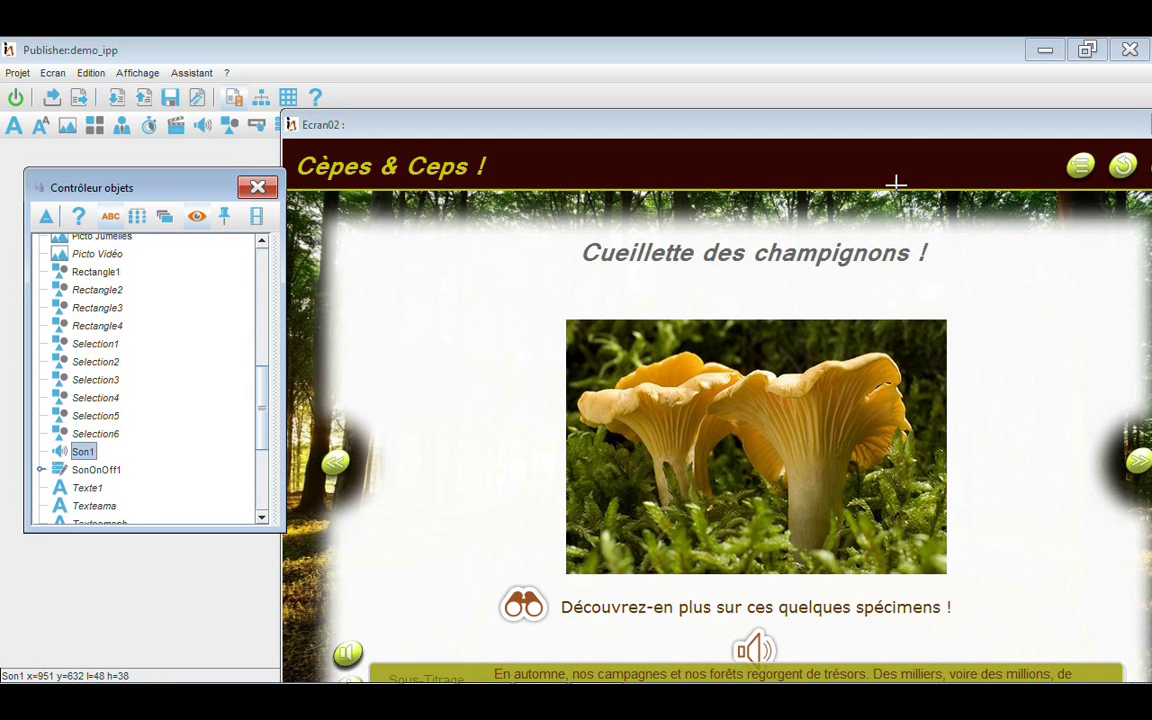
pyautogui.click(881, 133)
pyautogui.moveTo(881, 133); pyautogui.dragTo(808, 71)
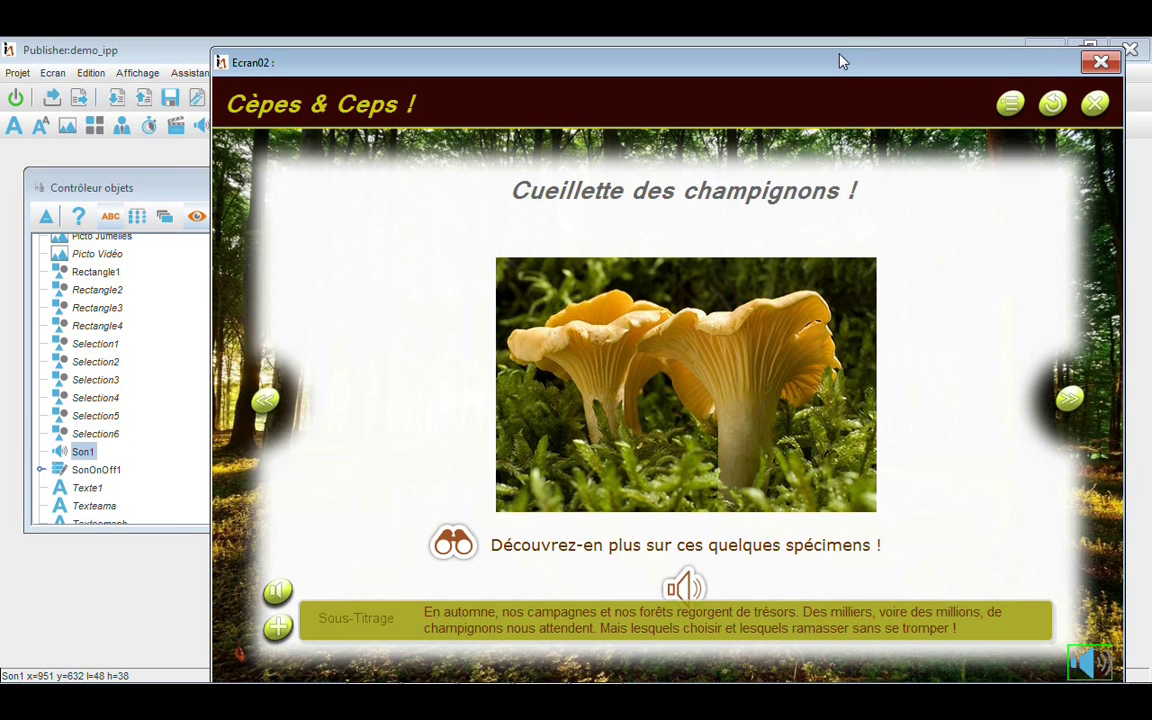
pyautogui.moveTo(839, 56); pyautogui.dragTo(890, 80)
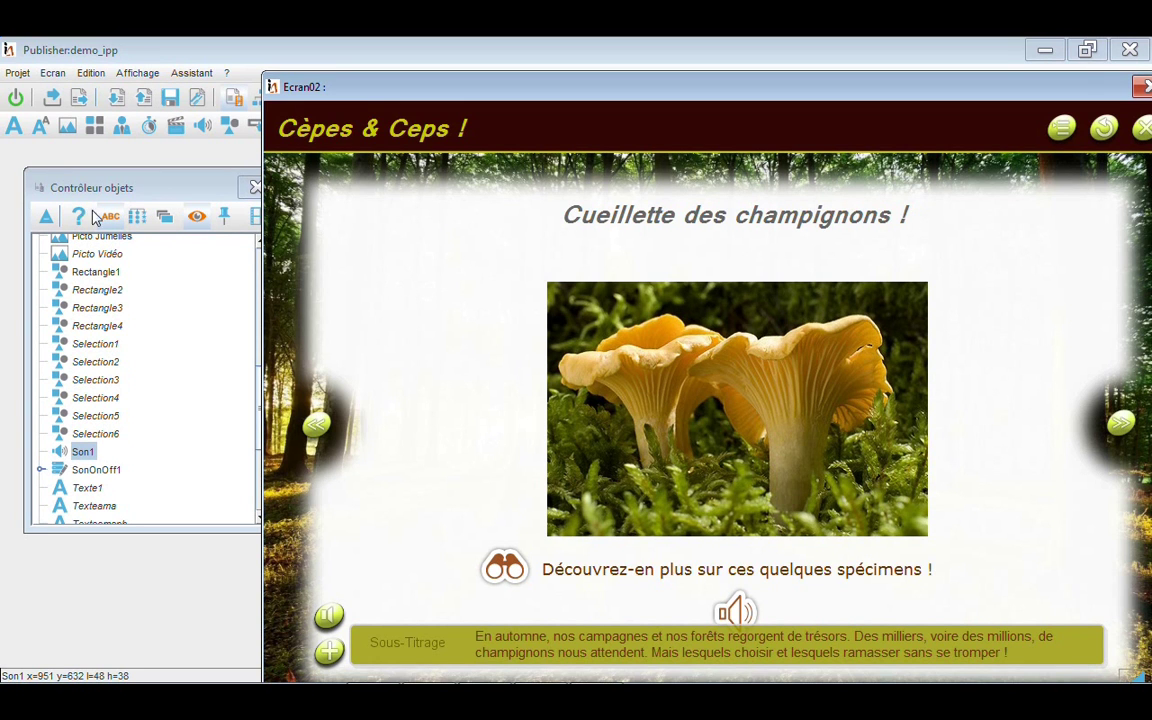
# Step: Open the properties of Son1 and pick Son_Champignon1 among the project's sound resources
pyautogui.doubleClick(84, 453)
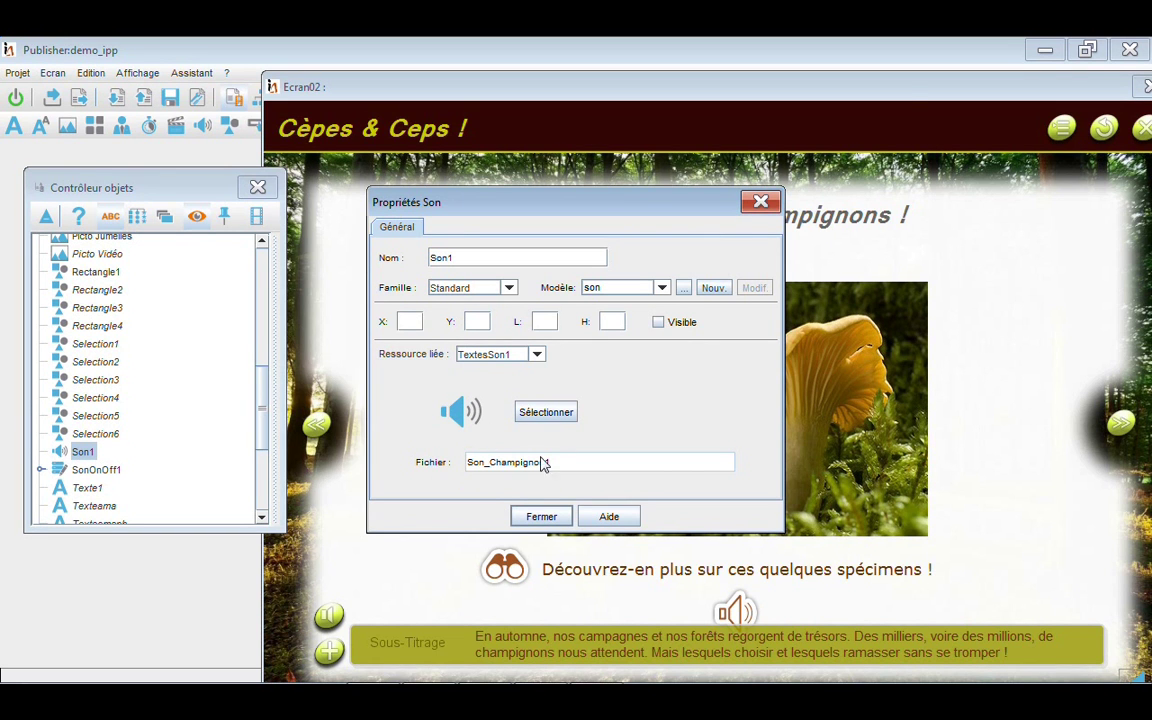
pyautogui.click(548, 412)
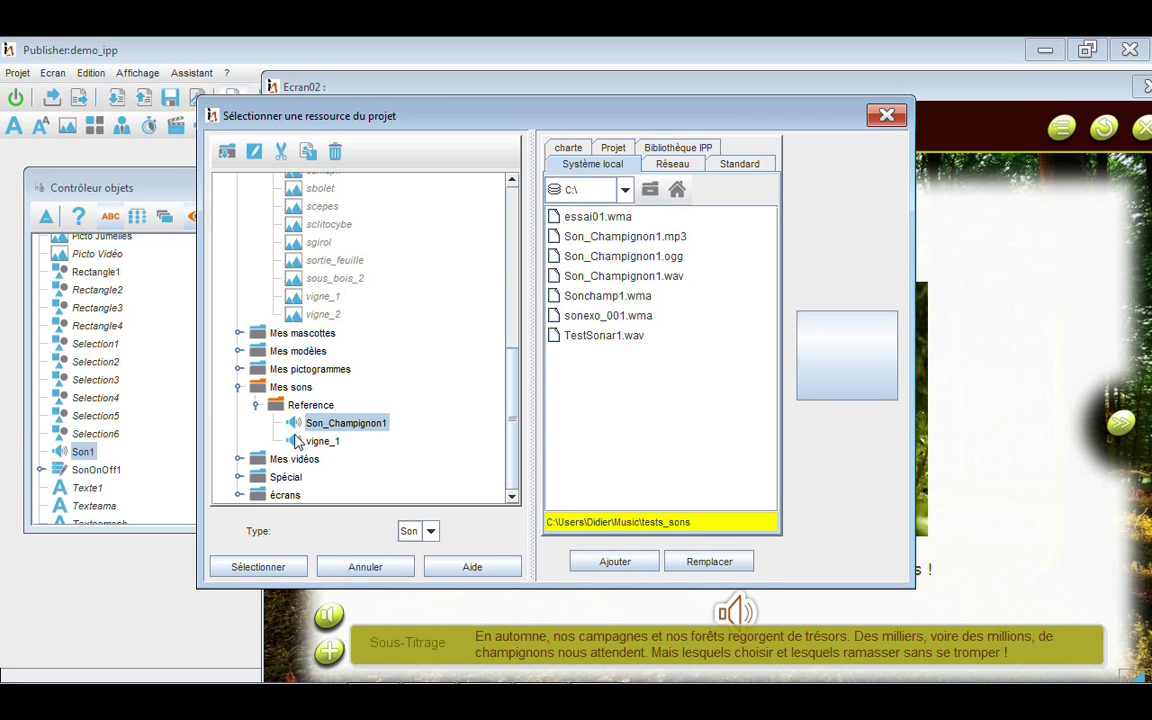
pyautogui.click(393, 421)
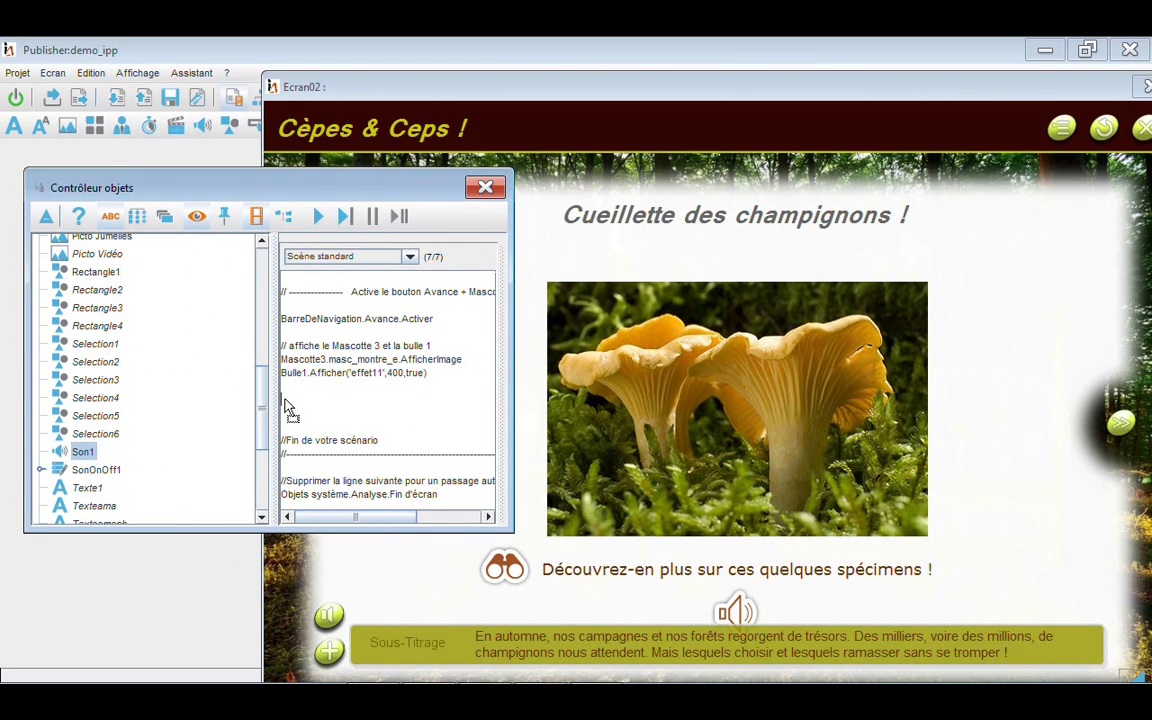
# Step: Try to add a Son1 action to the scenario below the Bulle1 display command
pyautogui.rightClick(285, 399)
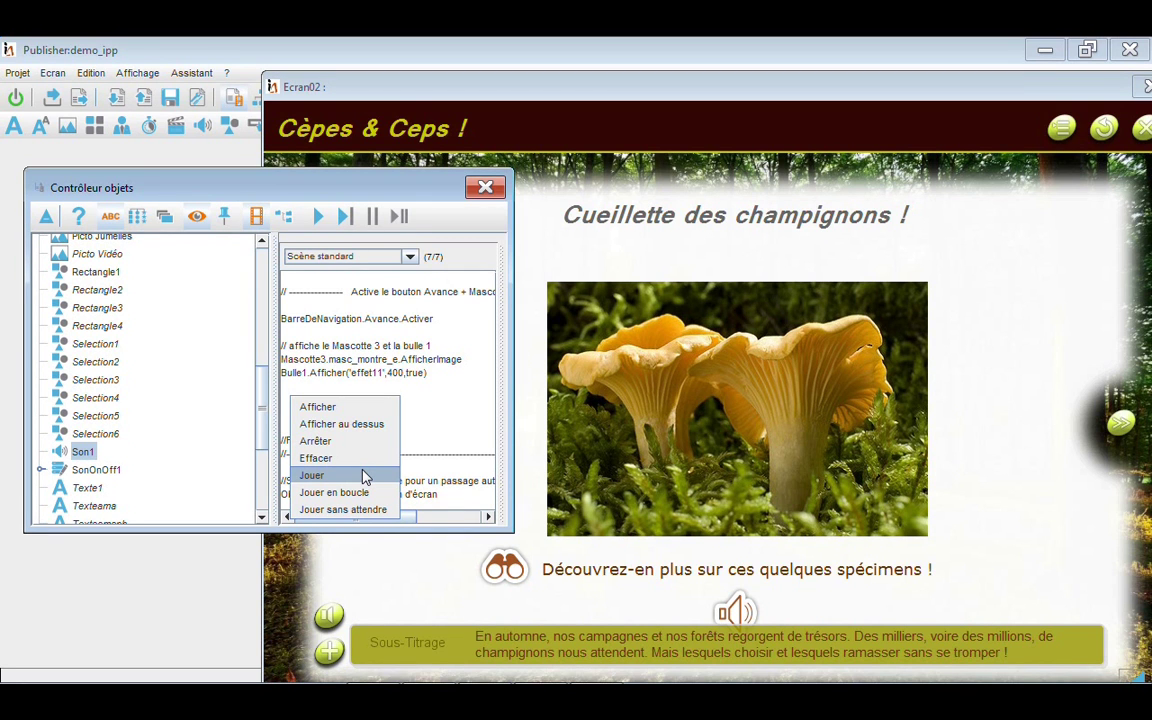
pyautogui.click(549, 113)
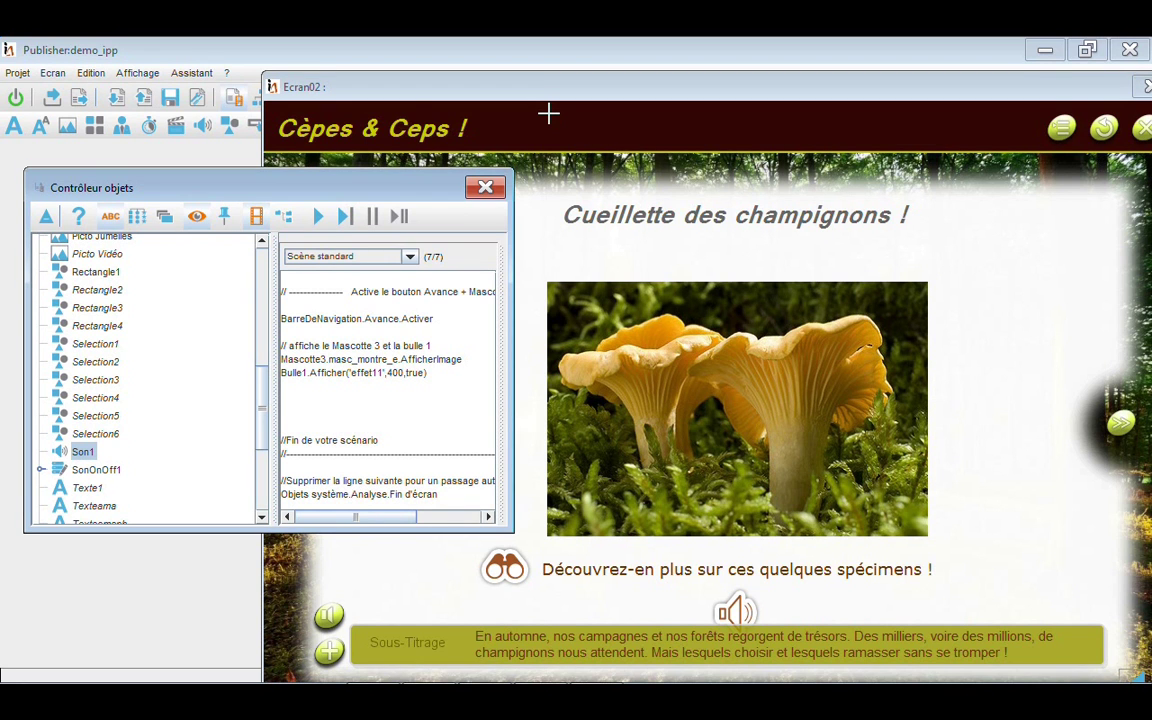
pyautogui.click(548, 113)
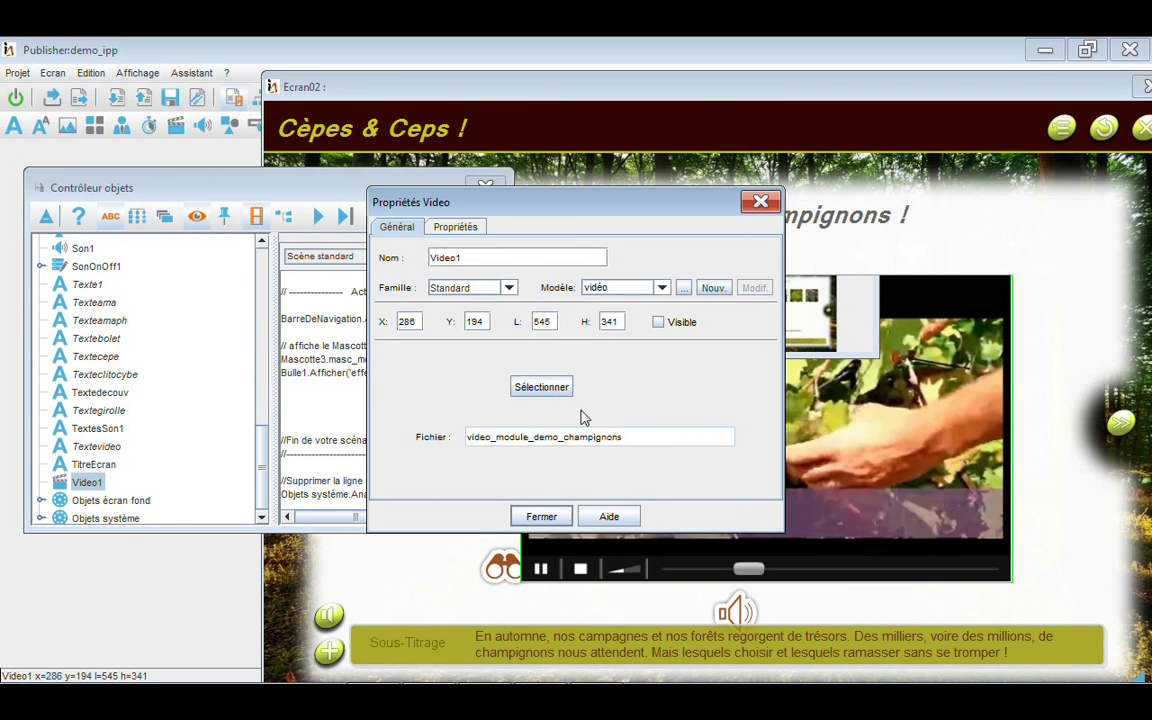
# Step: Browse the project resources for Video1 and examine the video_module_demo_champignons files
pyautogui.click(548, 390)
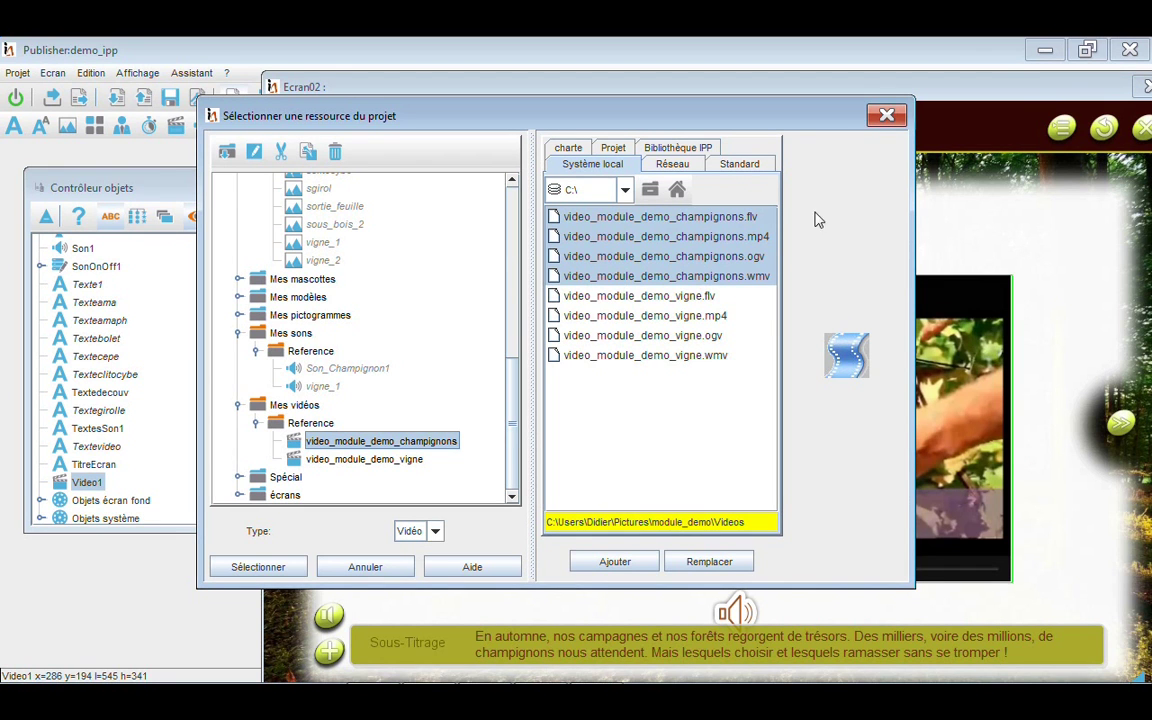
pyautogui.doubleClick(718, 221)
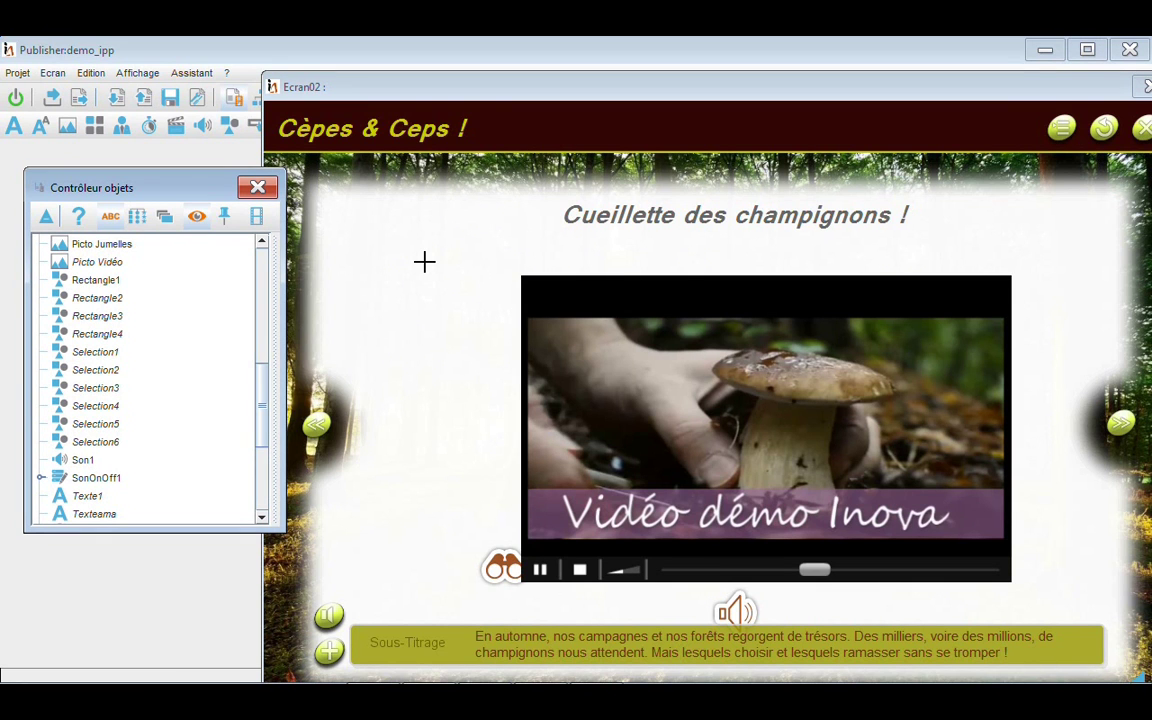
# Step: Group the screen's objects by family and view the Champigons family's pictures from Image1 to Image5
pyautogui.click(137, 216)
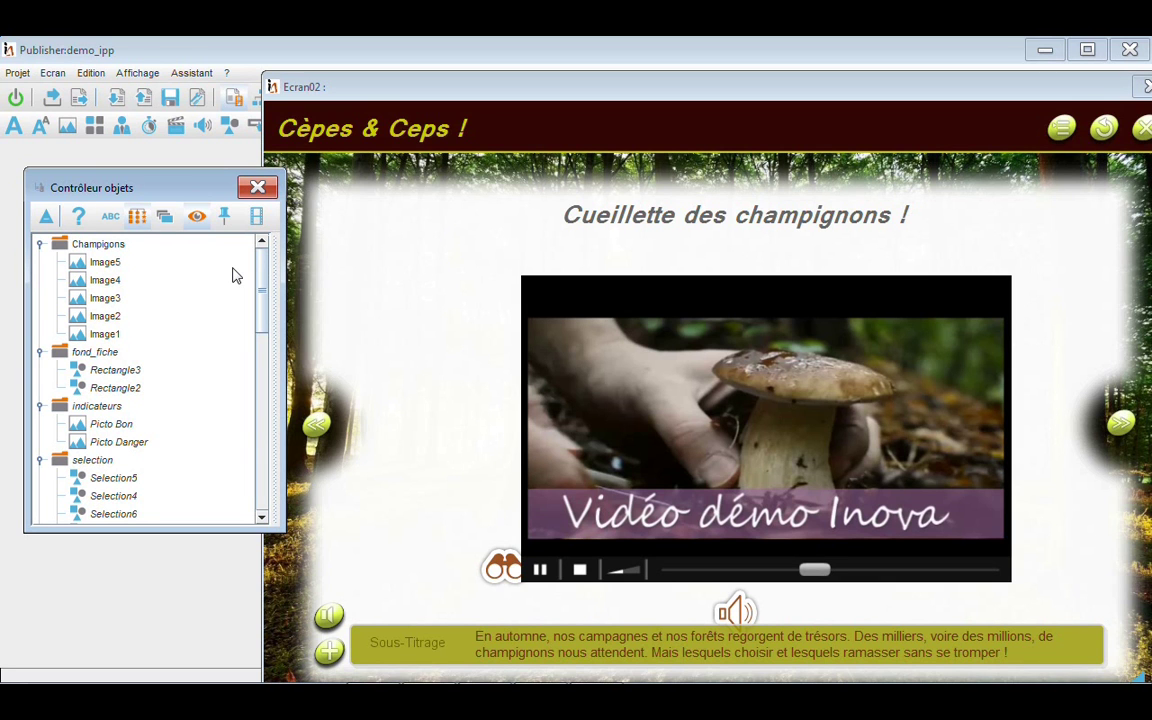
pyautogui.click(106, 334)
pyautogui.click(107, 316)
pyautogui.click(108, 298)
pyautogui.click(111, 280)
pyautogui.click(110, 262)
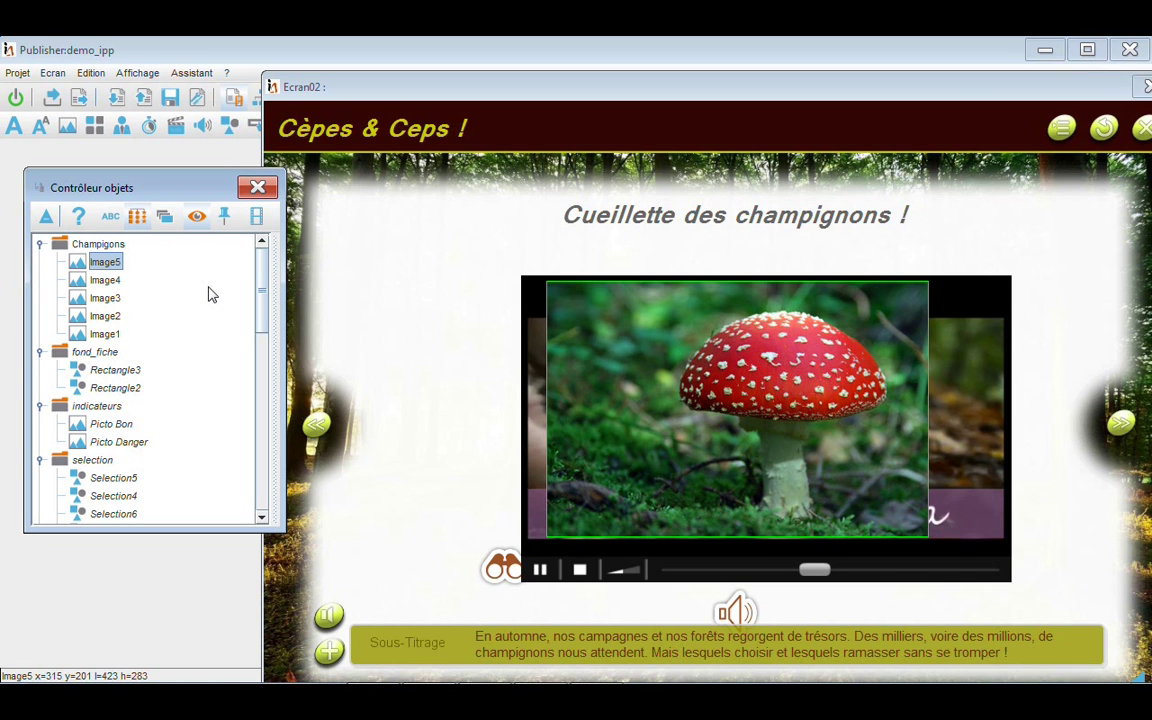
# Step: Try to add an EffacerFamille action for the Champigons family to the scenario below the Bulle1 display command
pyautogui.click(256, 218)
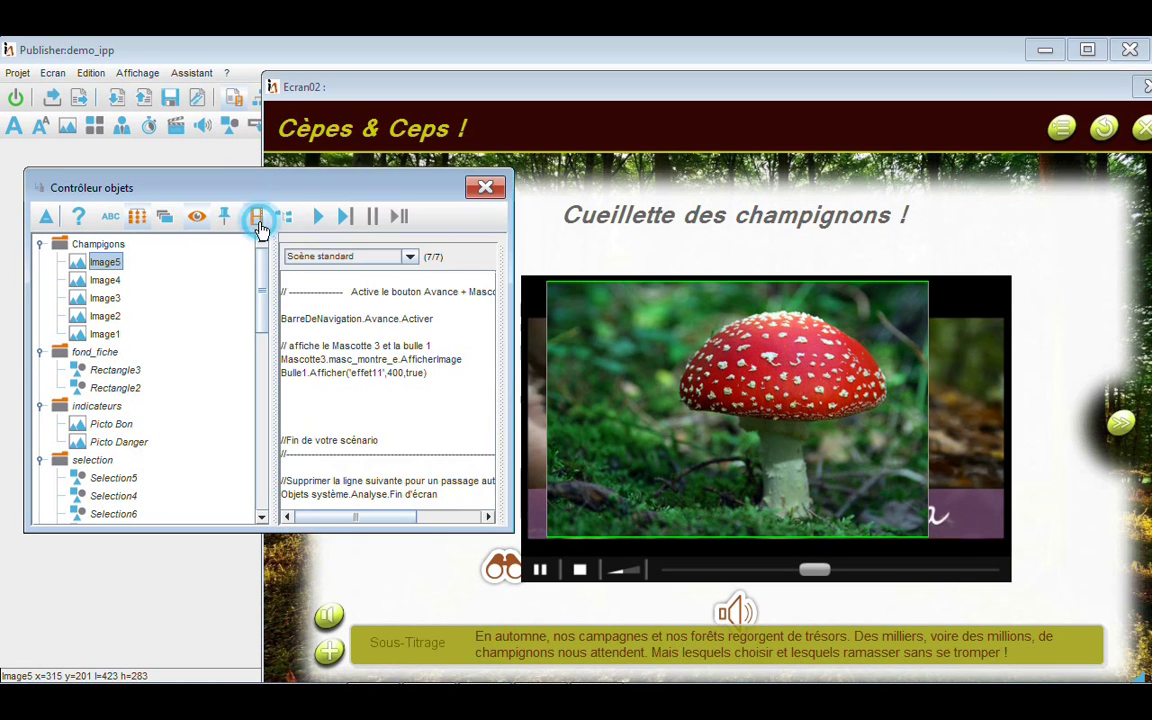
pyautogui.click(74, 244)
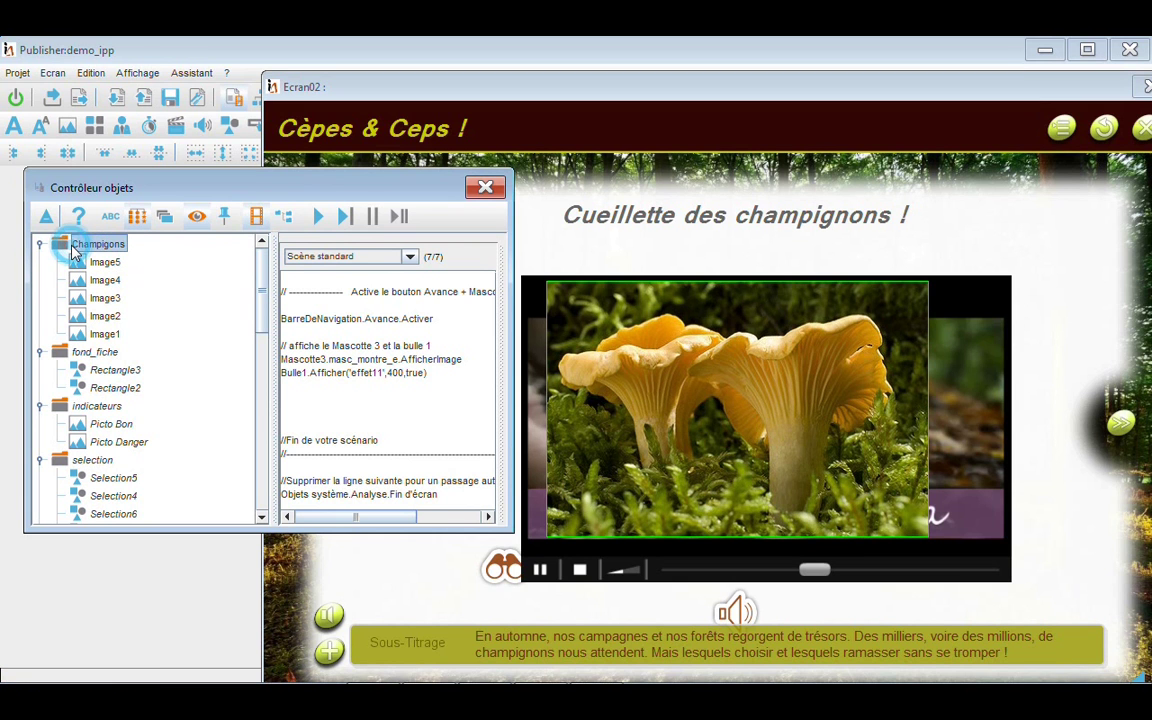
pyautogui.click(328, 405)
pyautogui.rightClick(328, 405)
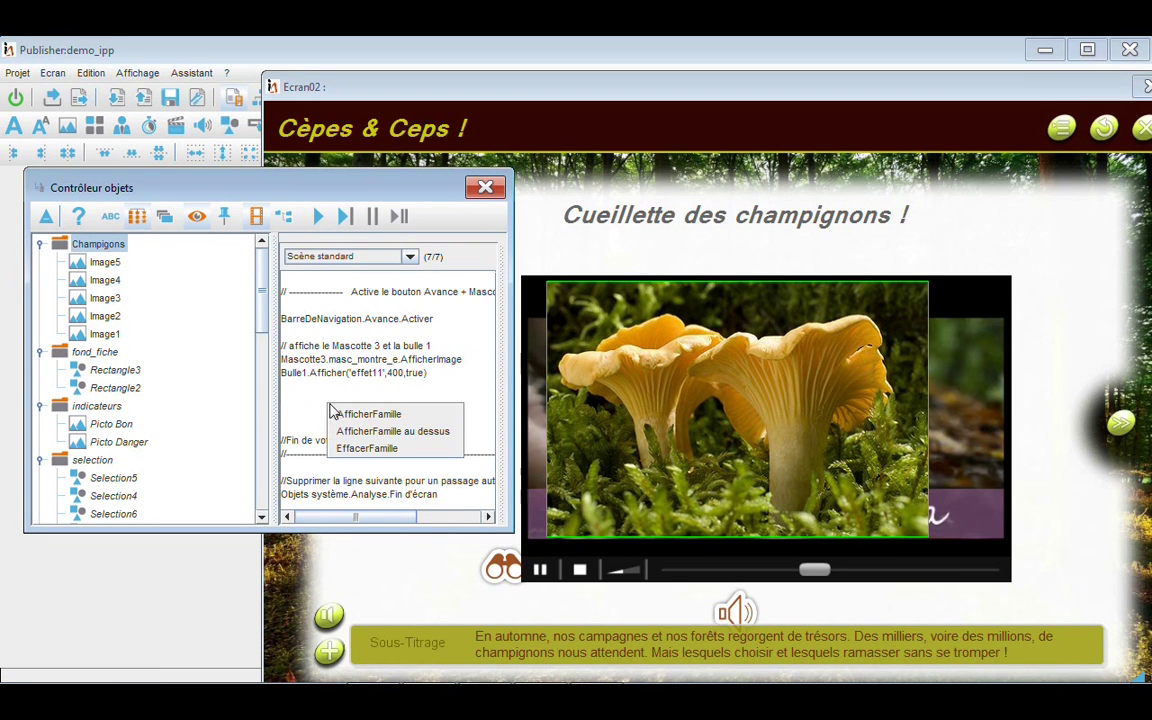
pyautogui.click(362, 450)
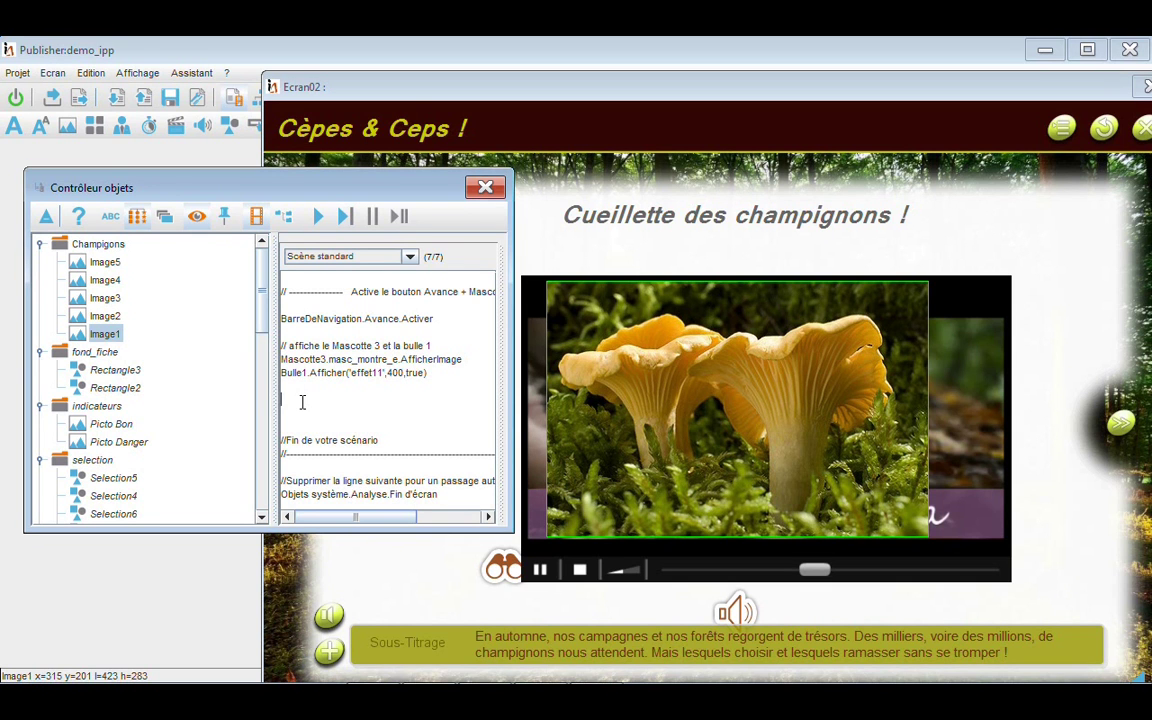
# Step: List the objects alphabetically and examine the family choices in the shared group properties of Selection1 to Selection6
pyautogui.click(113, 220)
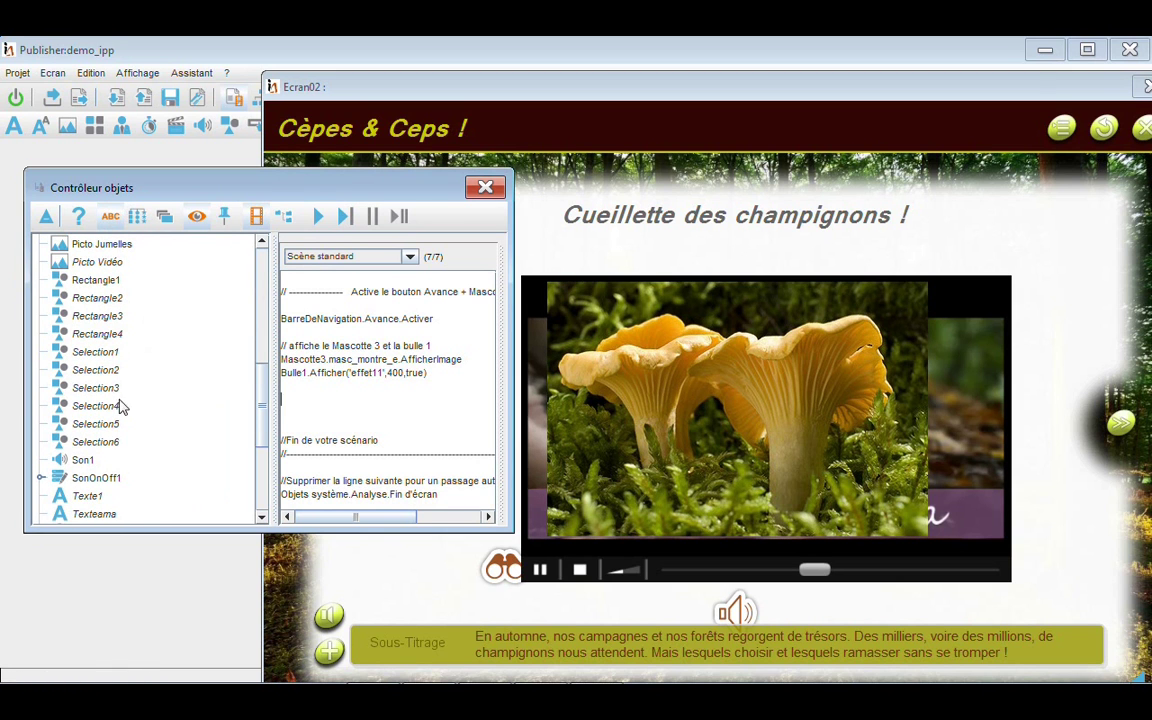
pyautogui.click(92, 352)
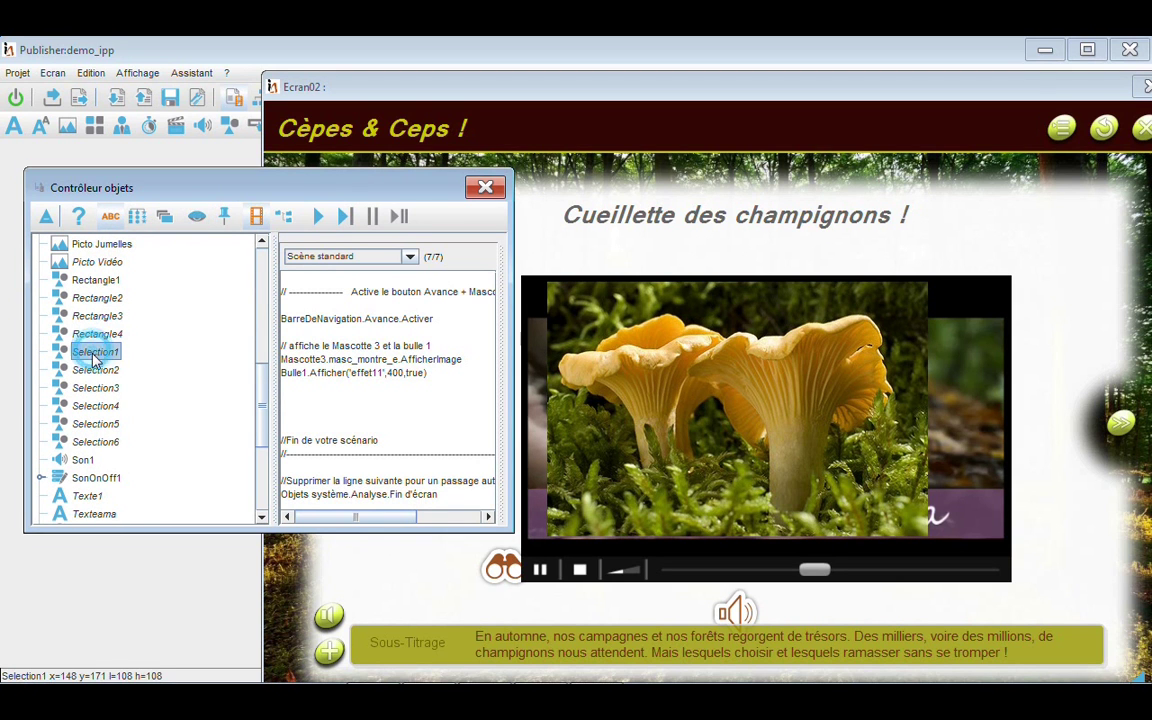
pyautogui.keyDown('shift'); pyautogui.click(105, 445); pyautogui.keyUp('shift')
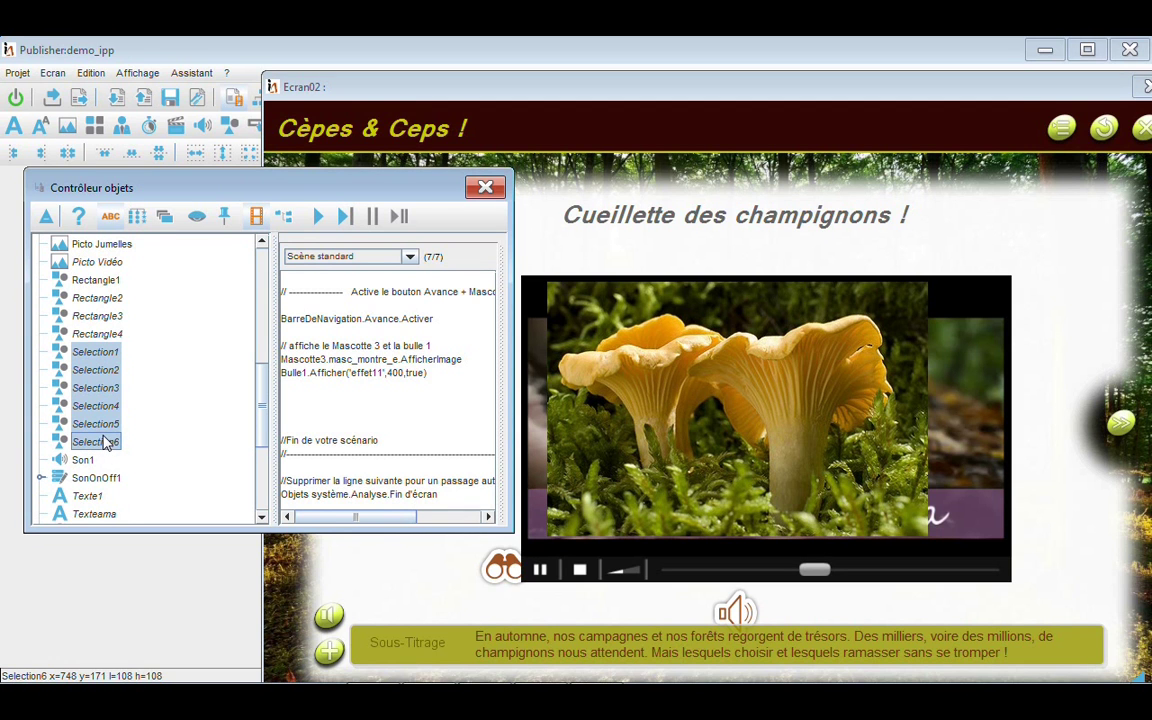
pyautogui.doubleClick(105, 443)
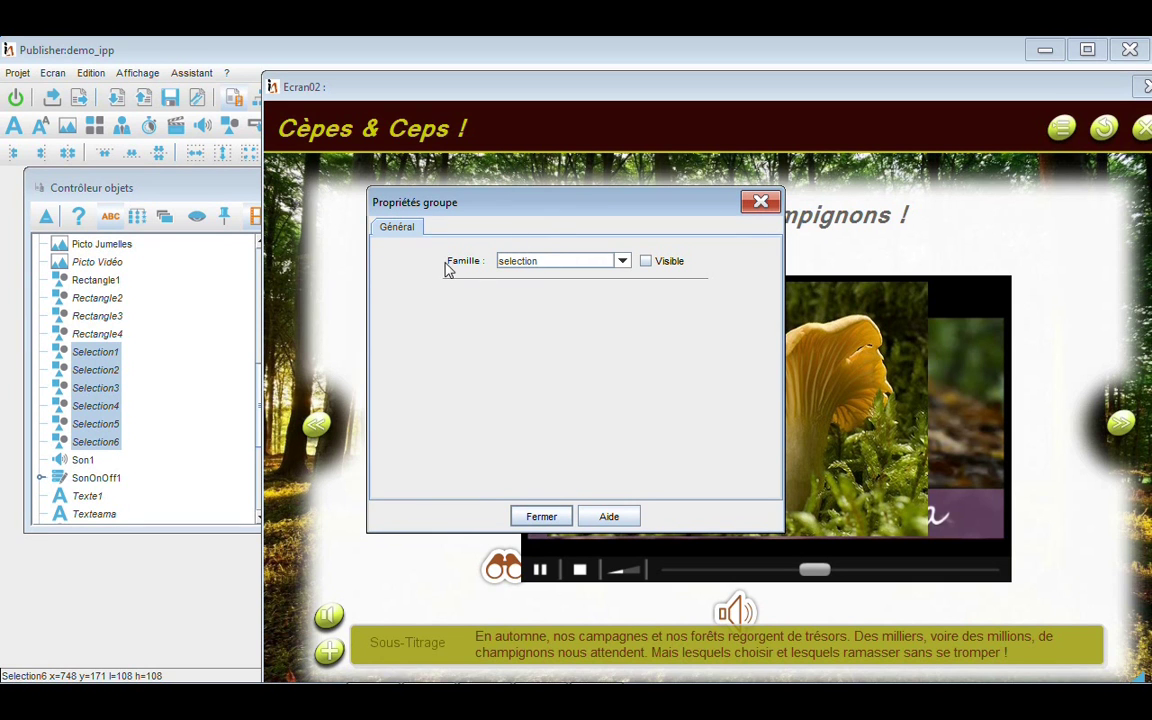
pyautogui.click(622, 261)
pyautogui.click(538, 258)
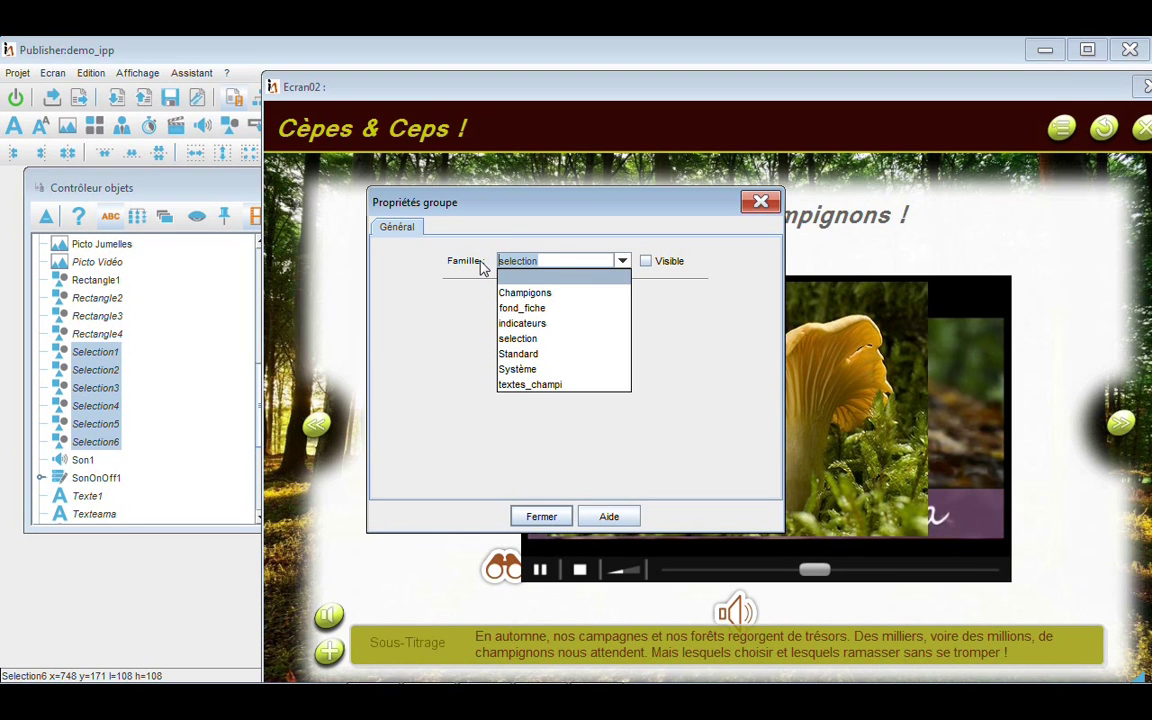
pyautogui.click(541, 516)
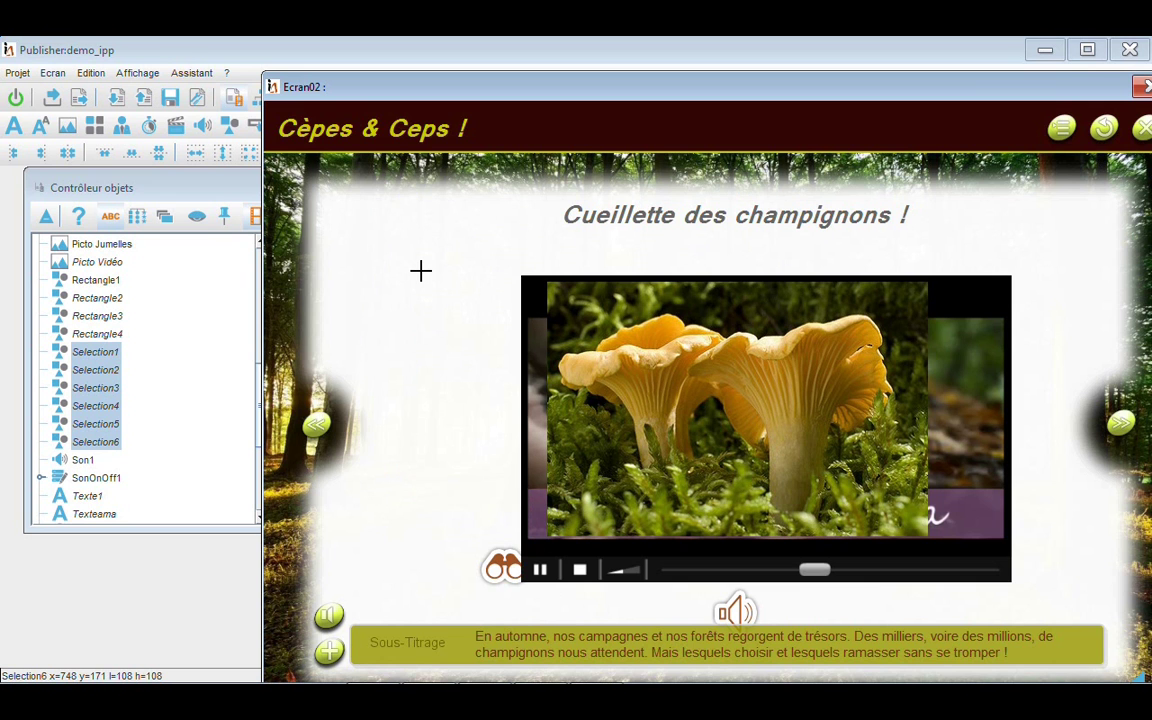